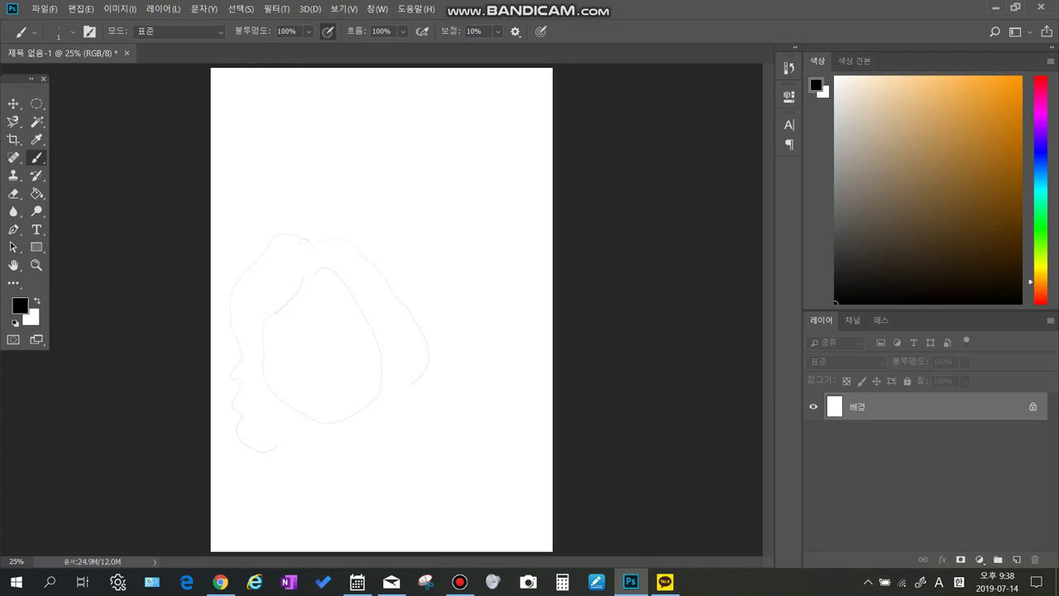
Sketch two curved eyebrows and two narrow, slanted eyes inside the face outline with the 1 px brush.
key(ctrl+plus)
key(ctrl+plus)
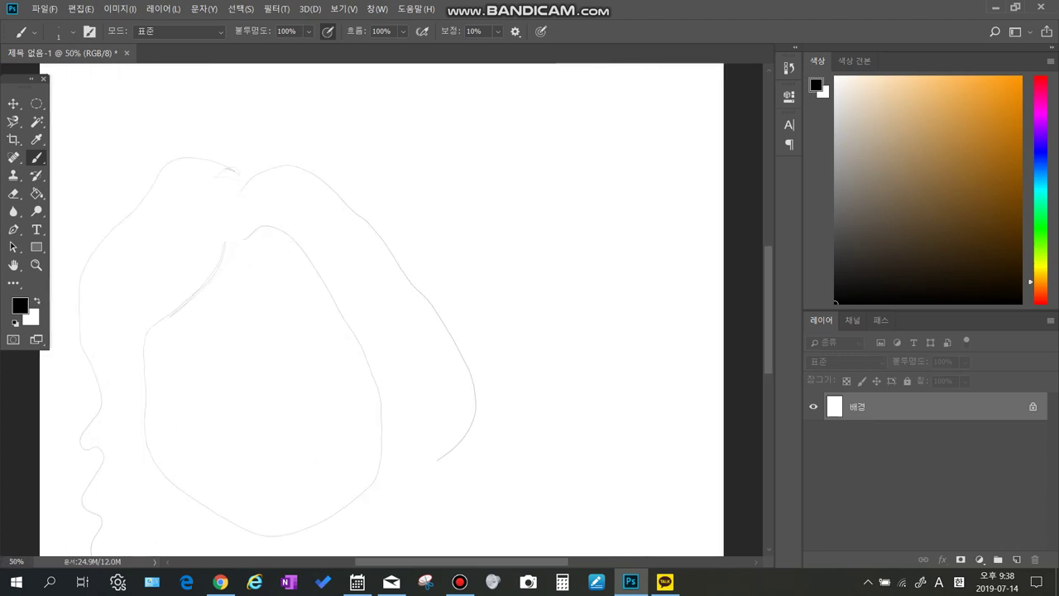
drag(366, 351, 425, 313)
key(ctrl+plus)
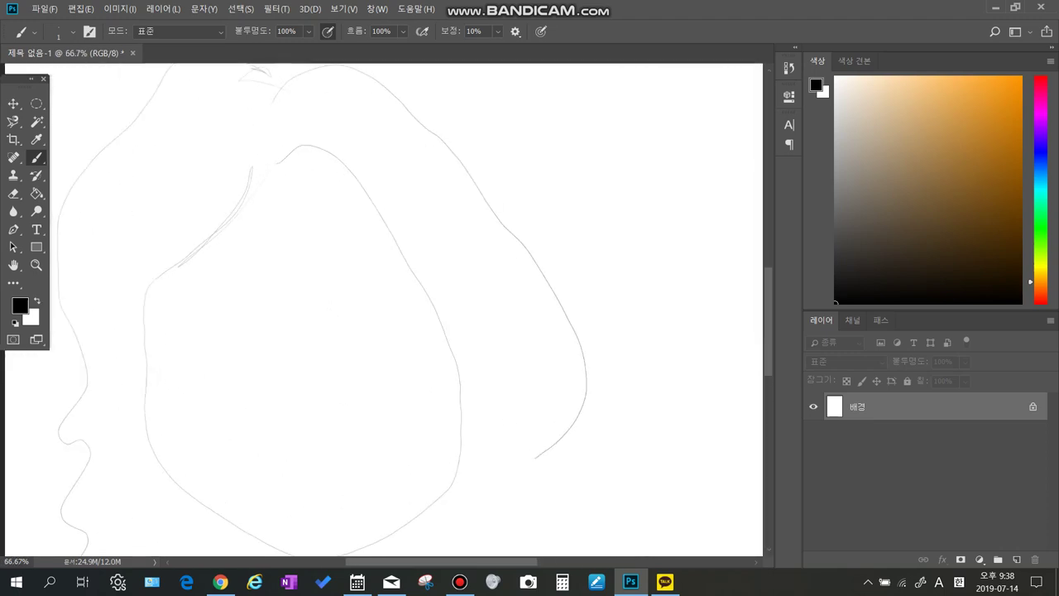
scroll(430, 306, left, 2)
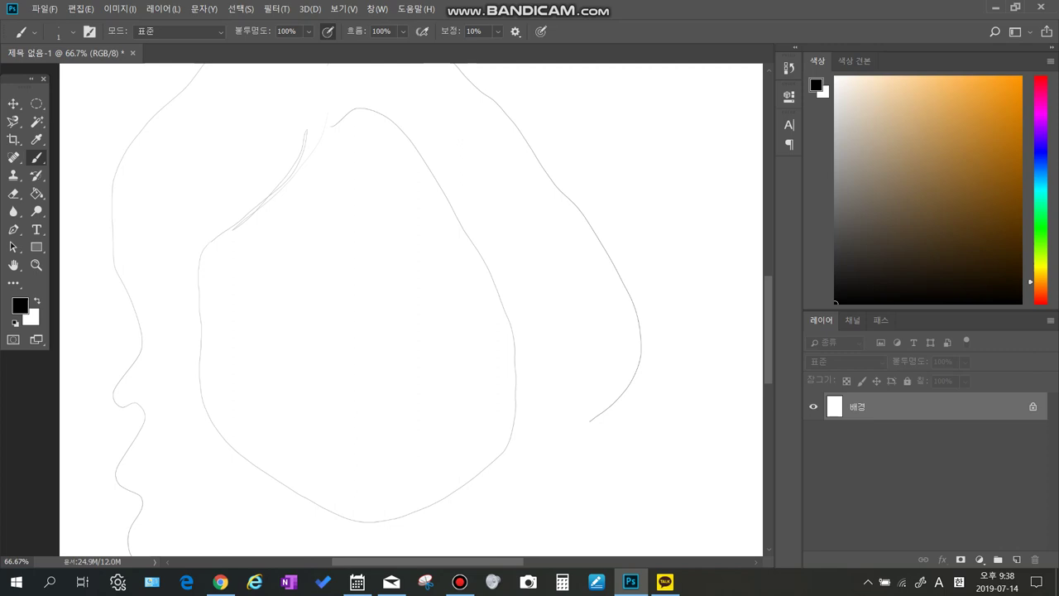
drag(272, 316, 245, 319)
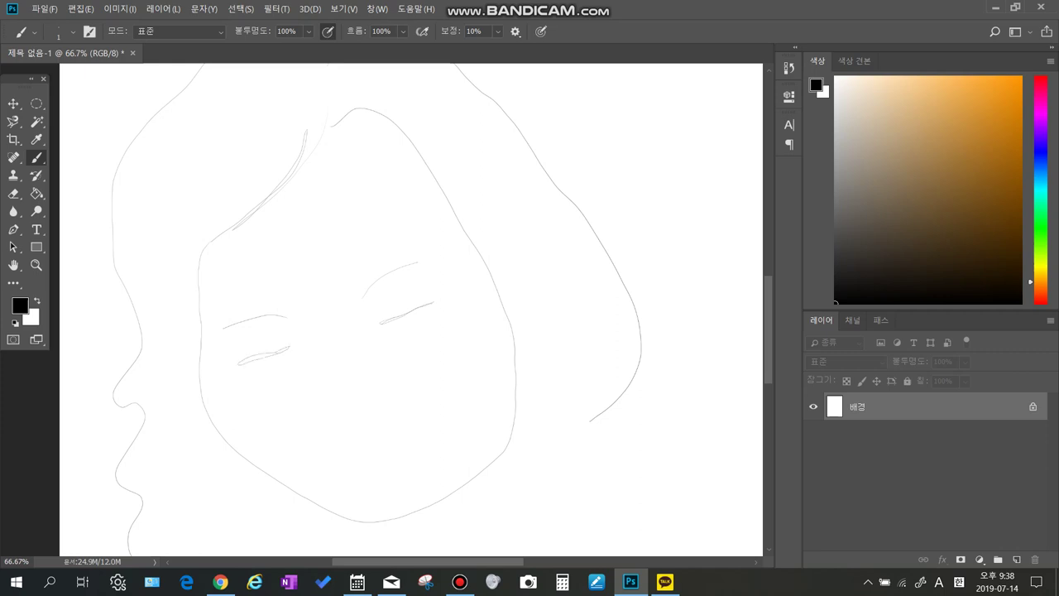
Sketch two small nostrils and a slanted mouth line below the eyes.
drag(382, 310, 375, 264)
key(ctrl+plus)
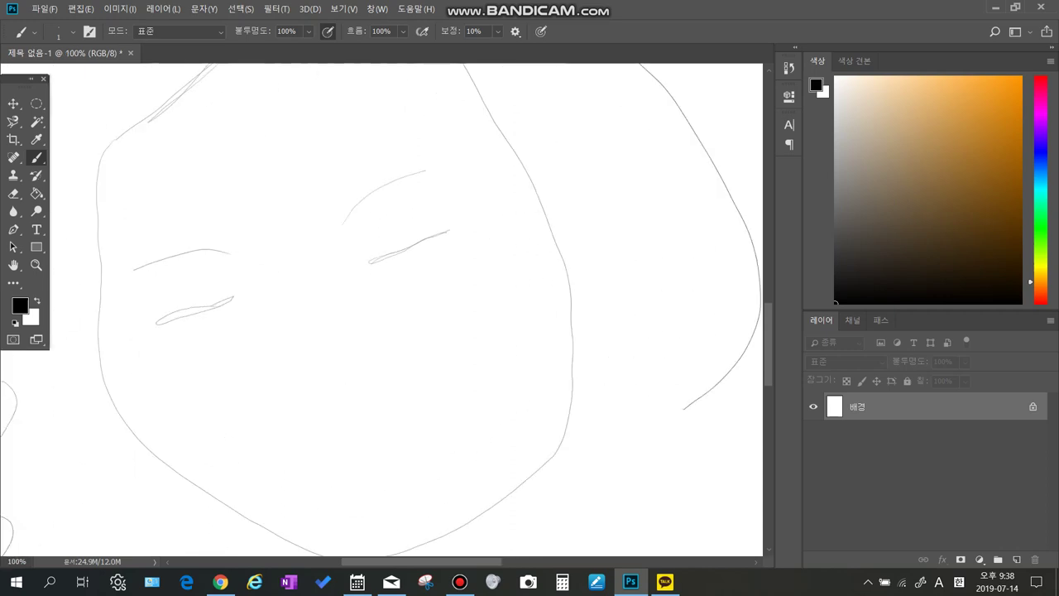
drag(381, 309, 415, 290)
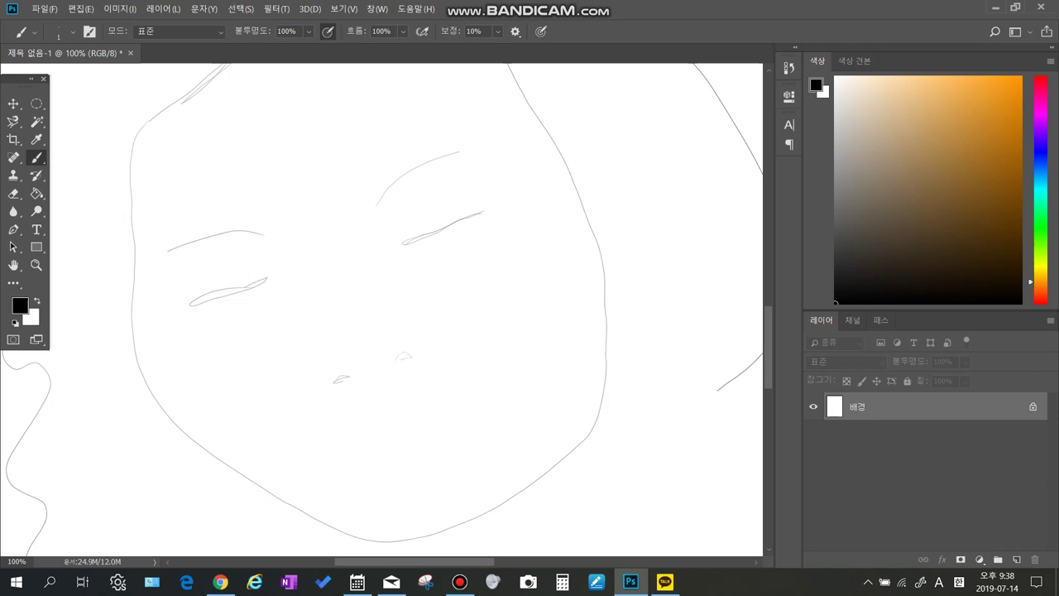
drag(363, 415, 454, 382)
drag(341, 420, 327, 433)
key(e)
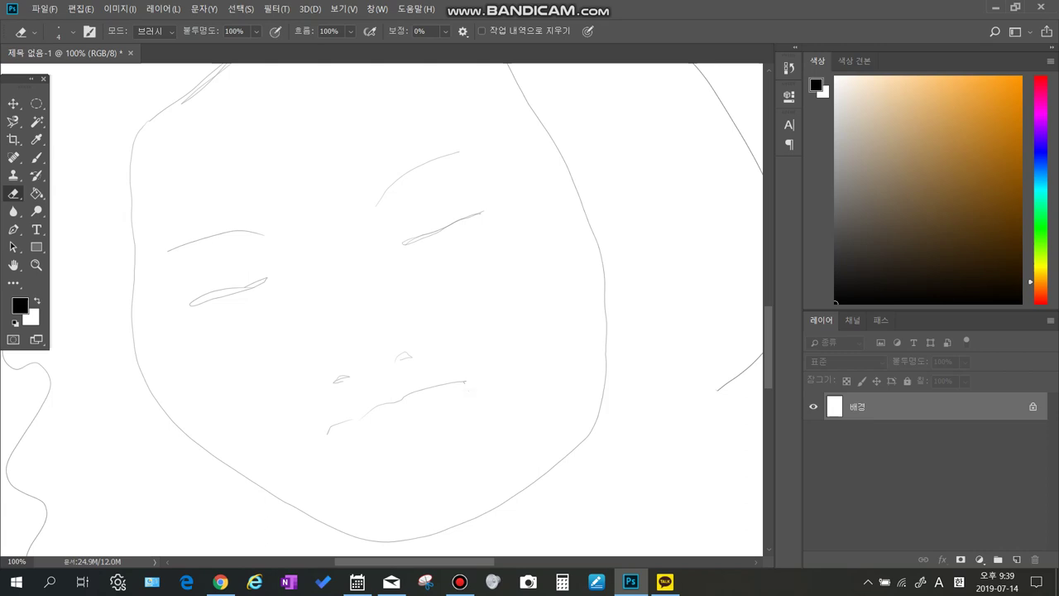
key(b)
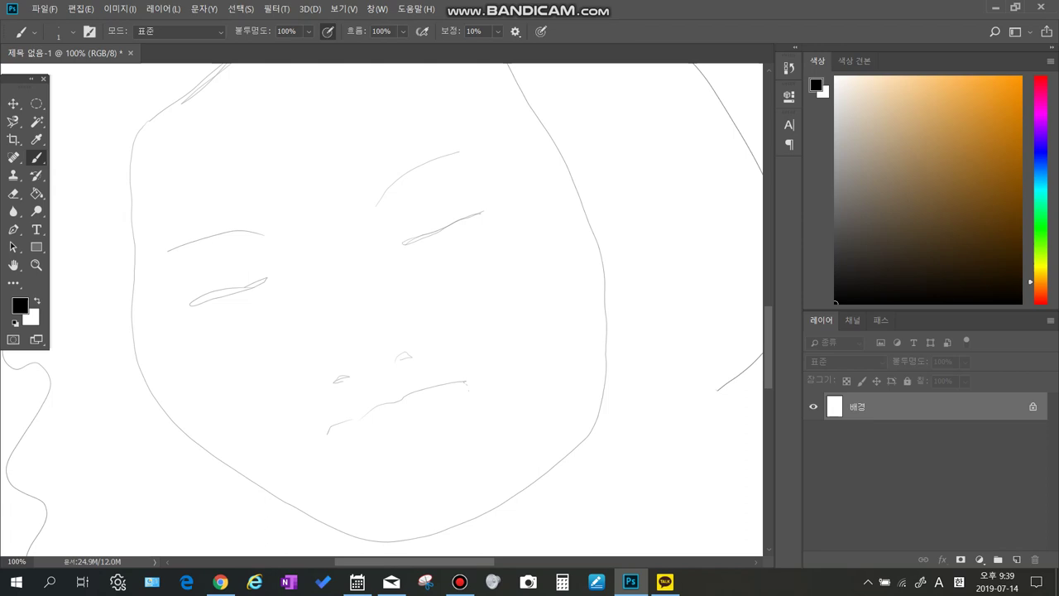
key(ctrl+plus)
key(ctrl+plus)
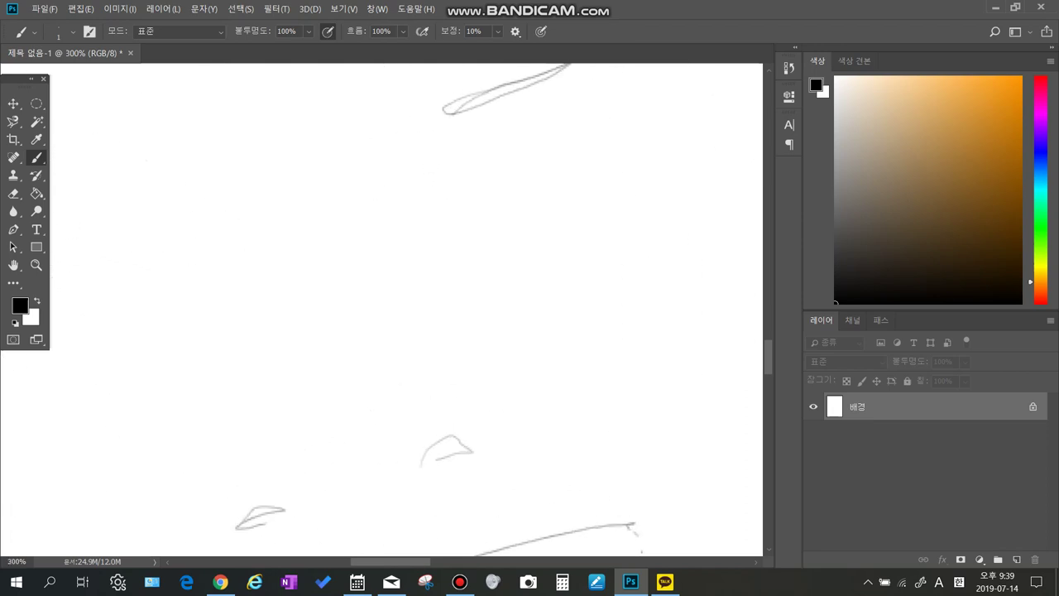
key(ctrl+minus)
key(ctrl+minus)
key(ctrl+minus)
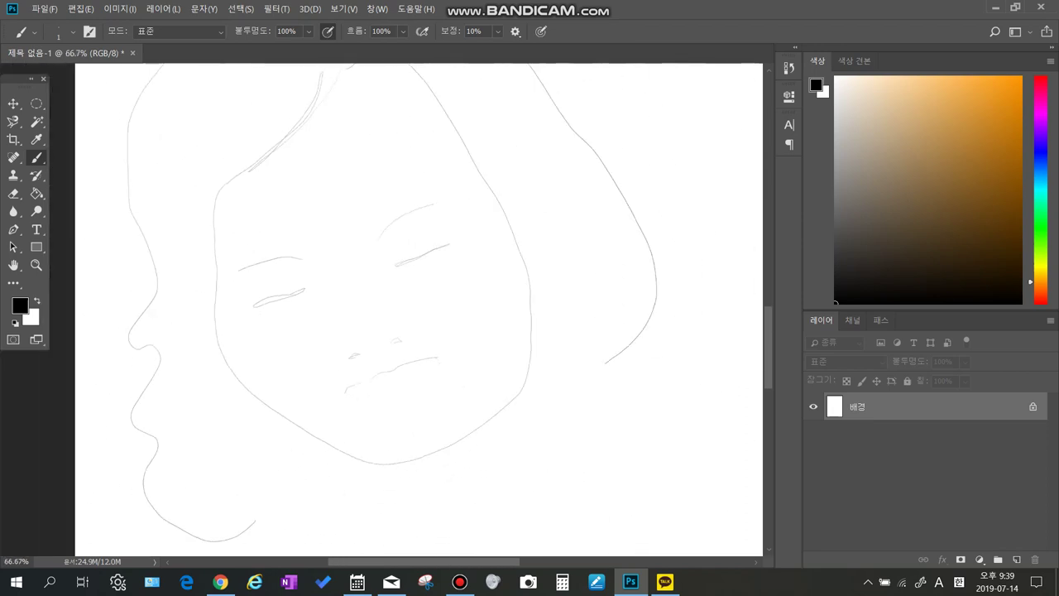
Set the brush size to 37 px and paint a small gray patch in the hair just right of the parting.
key(ctrl+minus)
key(ctrl+minus)
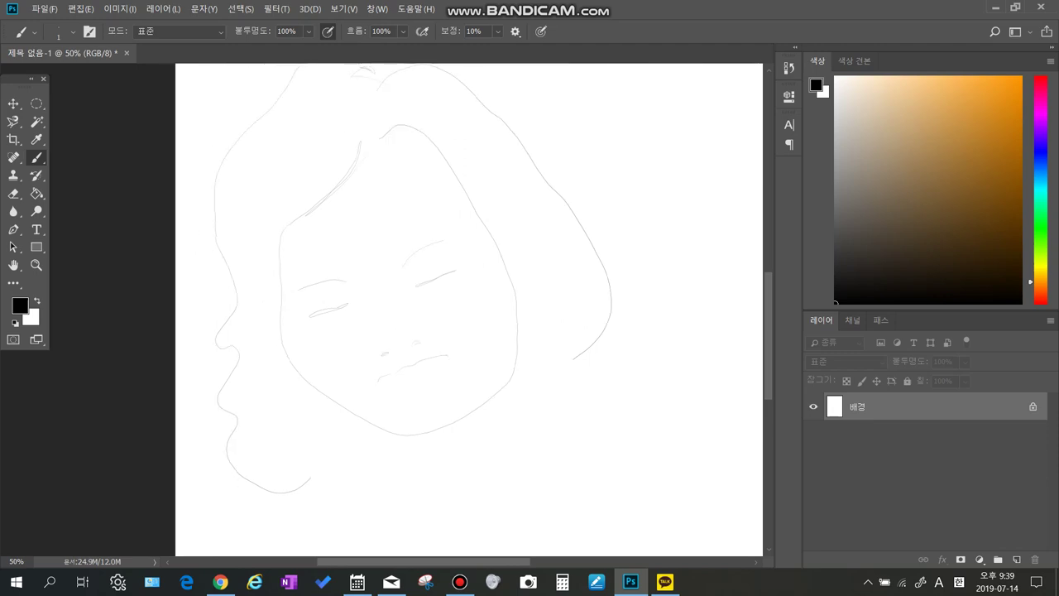
drag(484, 310, 475, 332)
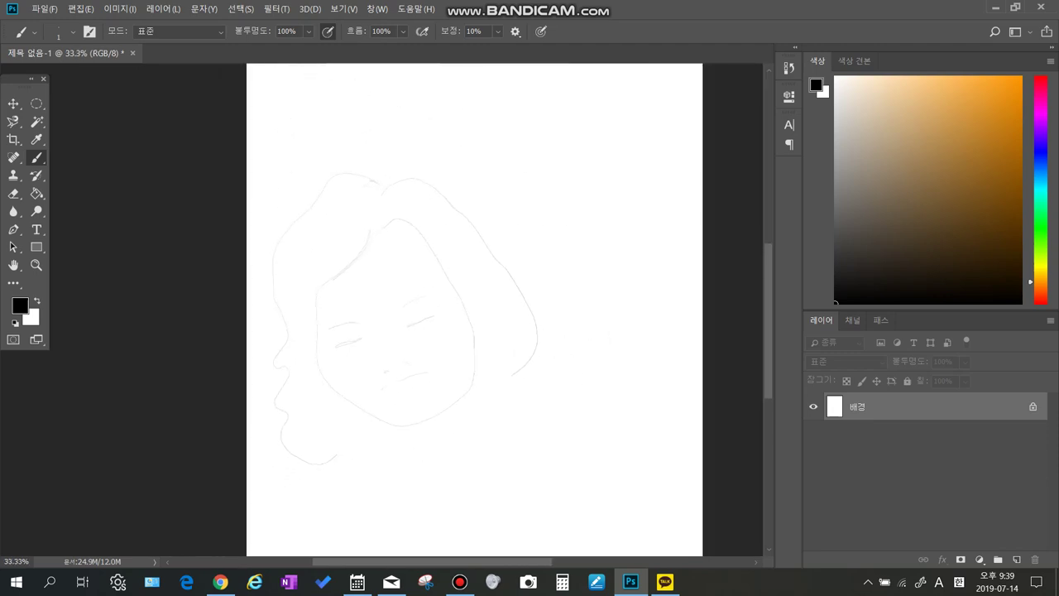
right_click(297, 300)
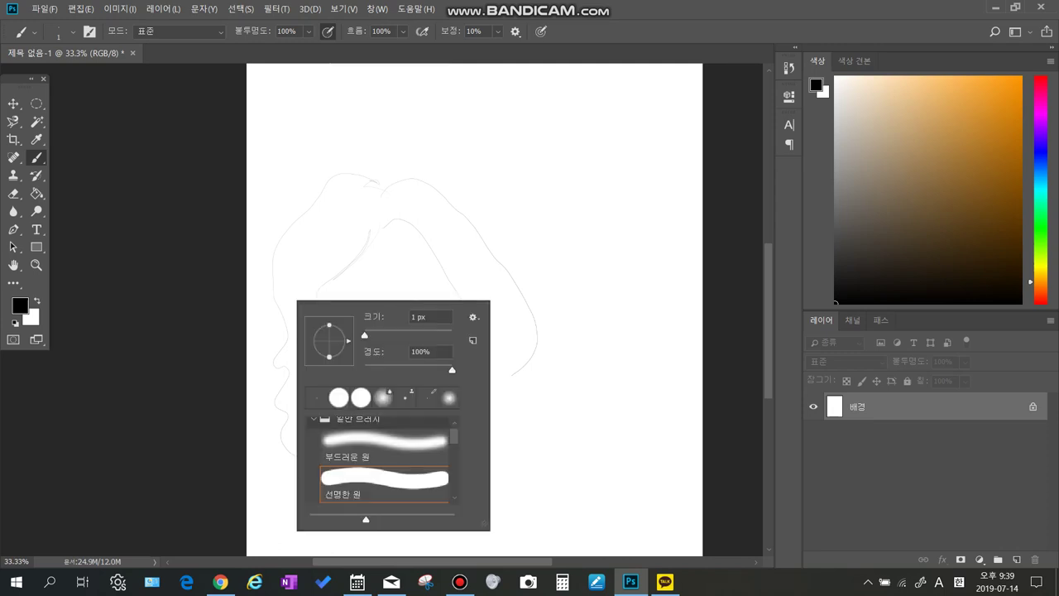
drag(365, 334, 380, 335)
key(Return)
mouse_move(410, 214)
mouse_down()
mouse_move(439, 233)
mouse_move(442, 220)
mouse_up()
Set the brush size to 69 px and shade the hair right of the parting in gray down to its tips.
right_click(436, 223)
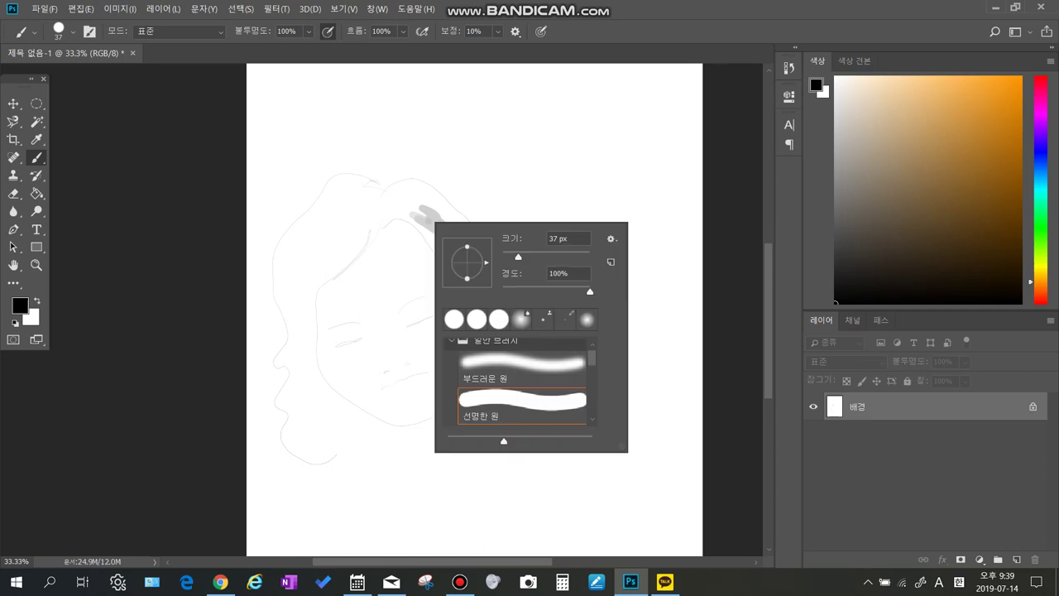
drag(518, 256, 532, 257)
mouse_move(432, 208)
mouse_down()
mouse_move(416, 202)
mouse_move(379, 222)
mouse_move(399, 196)
mouse_move(417, 199)
mouse_move(395, 187)
mouse_move(435, 199)
mouse_move(514, 319)
mouse_up()
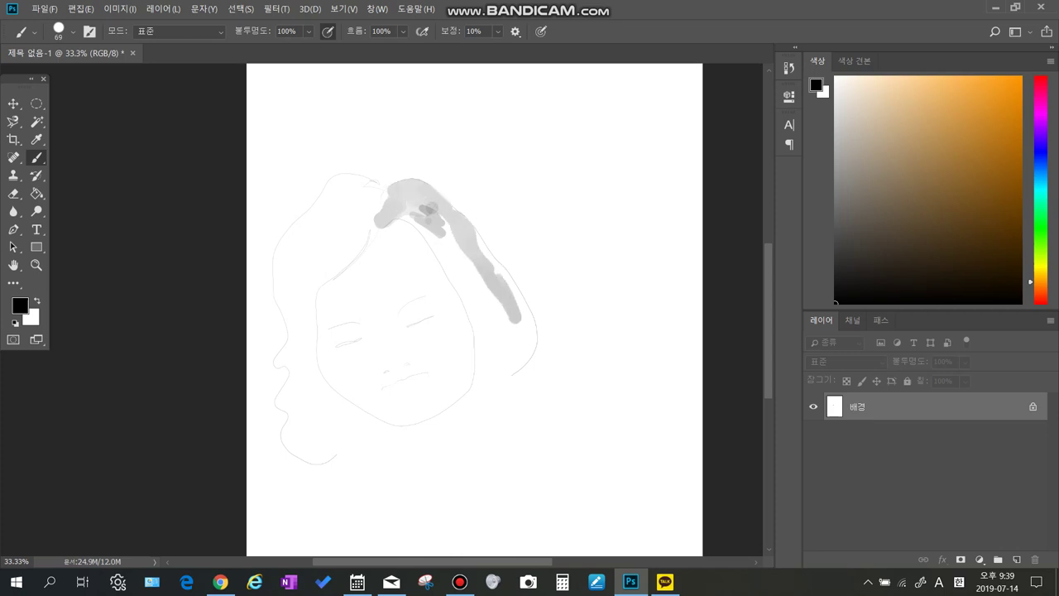
mouse_move(500, 275)
mouse_down()
mouse_move(480, 238)
mouse_move(520, 308)
mouse_move(497, 311)
mouse_move(424, 230)
mouse_move(432, 219)
mouse_move(456, 249)
mouse_move(474, 305)
mouse_move(437, 249)
mouse_move(482, 357)
mouse_move(516, 337)
mouse_move(487, 284)
mouse_up()
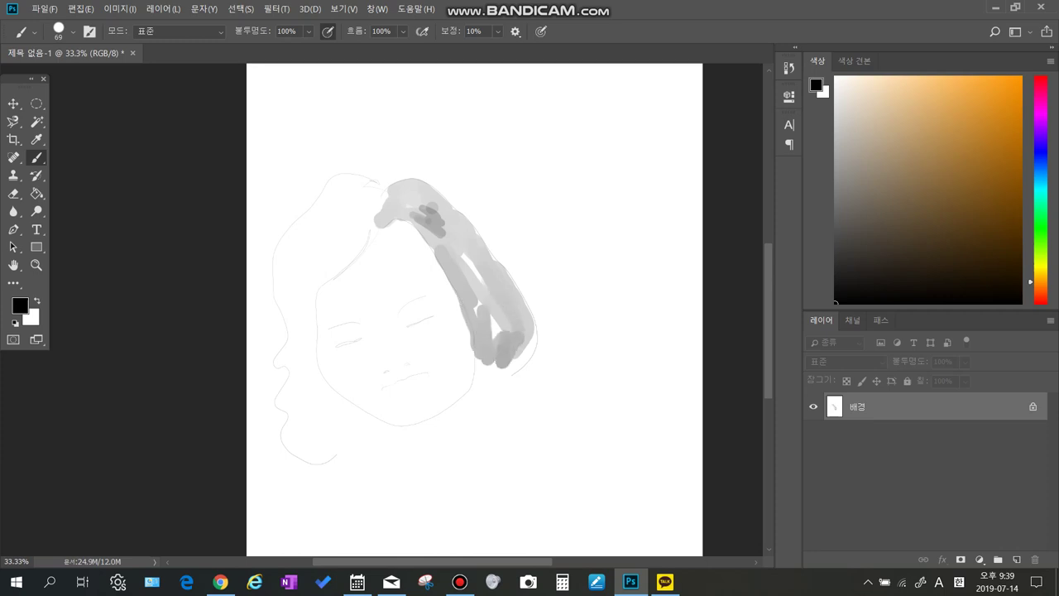
Shade the wavy hair left of the parting in gray down to the curls, with a darker patch above the temple.
mouse_move(359, 219)
mouse_down()
mouse_move(351, 248)
mouse_move(327, 269)
mouse_move(335, 273)
mouse_move(316, 283)
mouse_up()
drag(385, 206, 377, 224)
mouse_move(315, 268)
mouse_down()
mouse_move(339, 223)
mouse_move(335, 186)
mouse_move(376, 180)
mouse_move(340, 207)
mouse_move(319, 203)
mouse_move(306, 231)
mouse_move(298, 225)
mouse_move(277, 248)
mouse_move(281, 285)
mouse_move(294, 277)
mouse_move(300, 290)
mouse_move(312, 351)
mouse_up()
mouse_move(312, 315)
mouse_down()
mouse_move(314, 352)
mouse_move(349, 418)
mouse_move(327, 426)
mouse_move(289, 389)
mouse_move(271, 285)
mouse_up()
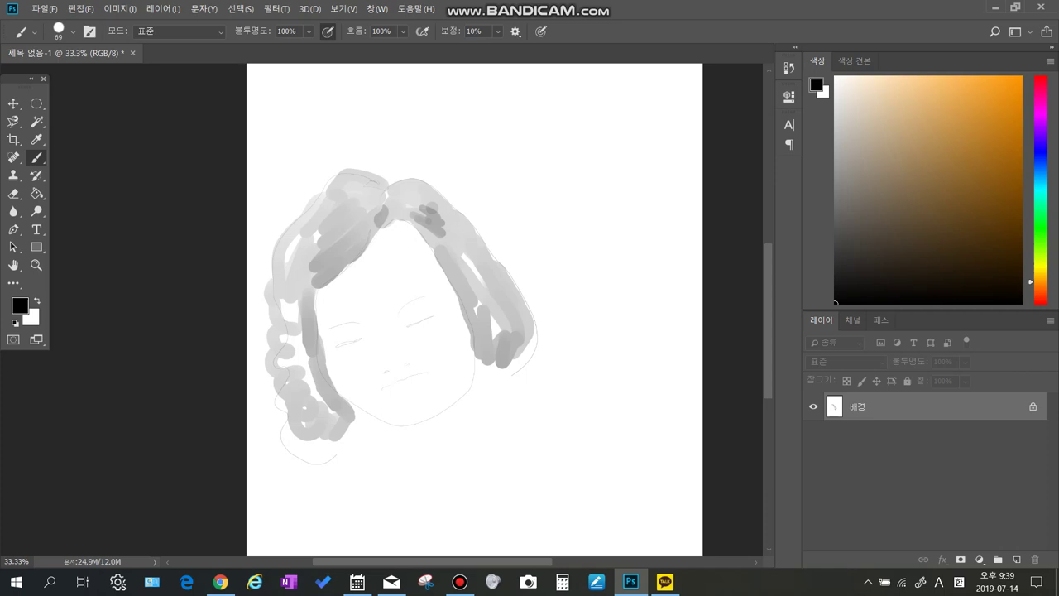
mouse_move(318, 253)
mouse_down()
mouse_move(308, 242)
mouse_move(306, 277)
mouse_move(319, 280)
mouse_move(333, 246)
mouse_move(301, 287)
mouse_up()
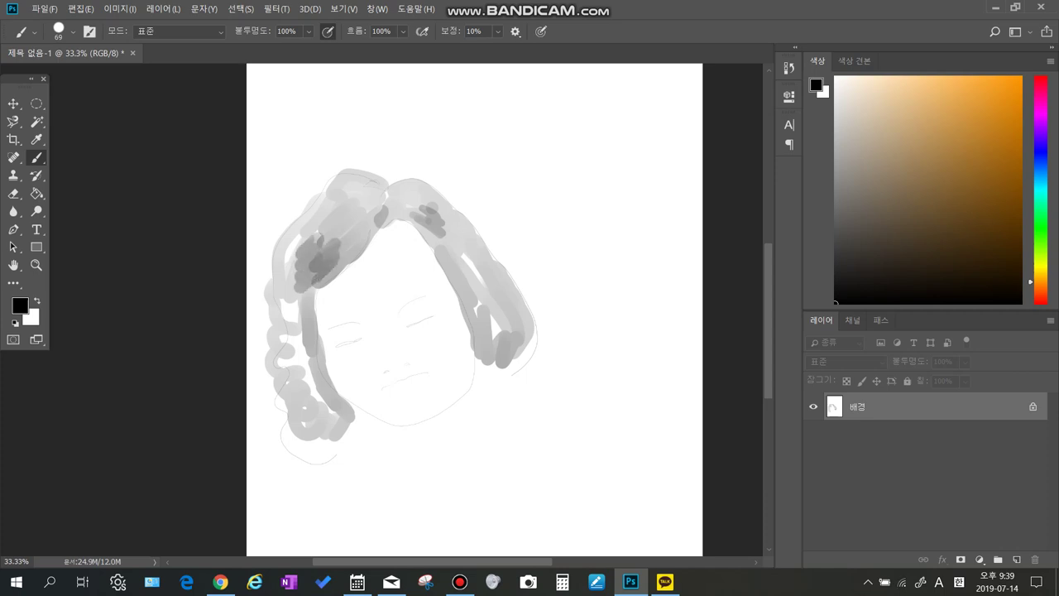
key(e)
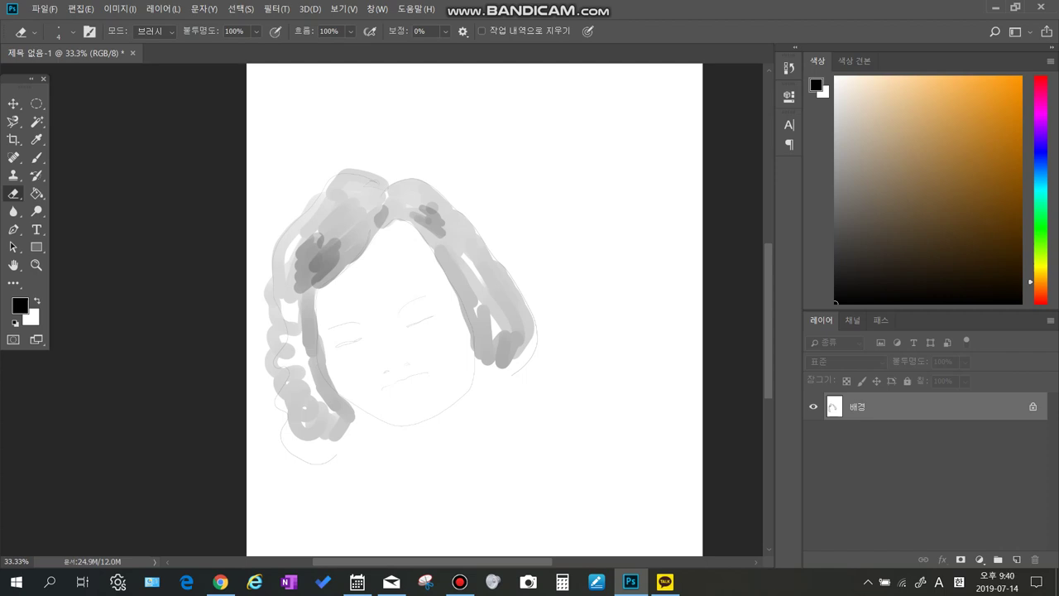
right_click(331, 261)
key(b)
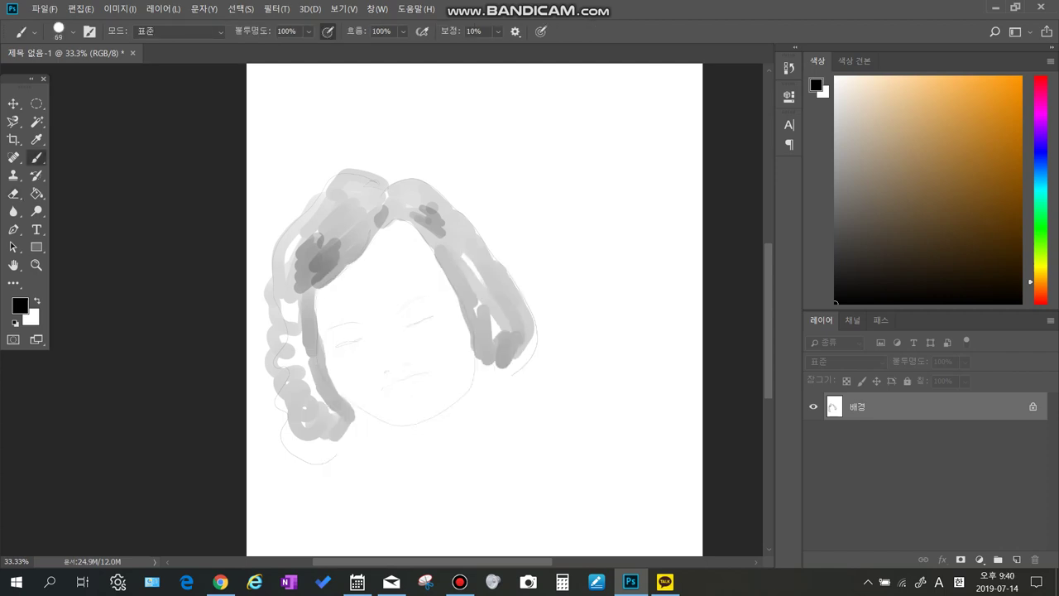
Set the brush size to 31 px and paint darker strokes along the inner hair edges on both sides of the face.
right_click(325, 261)
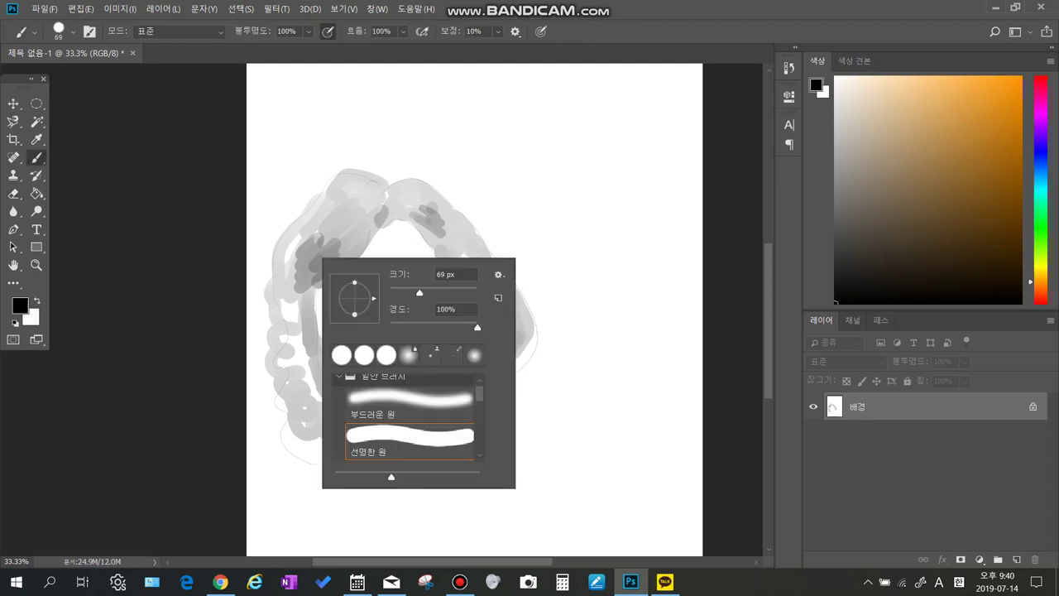
text(31)
key(Return)
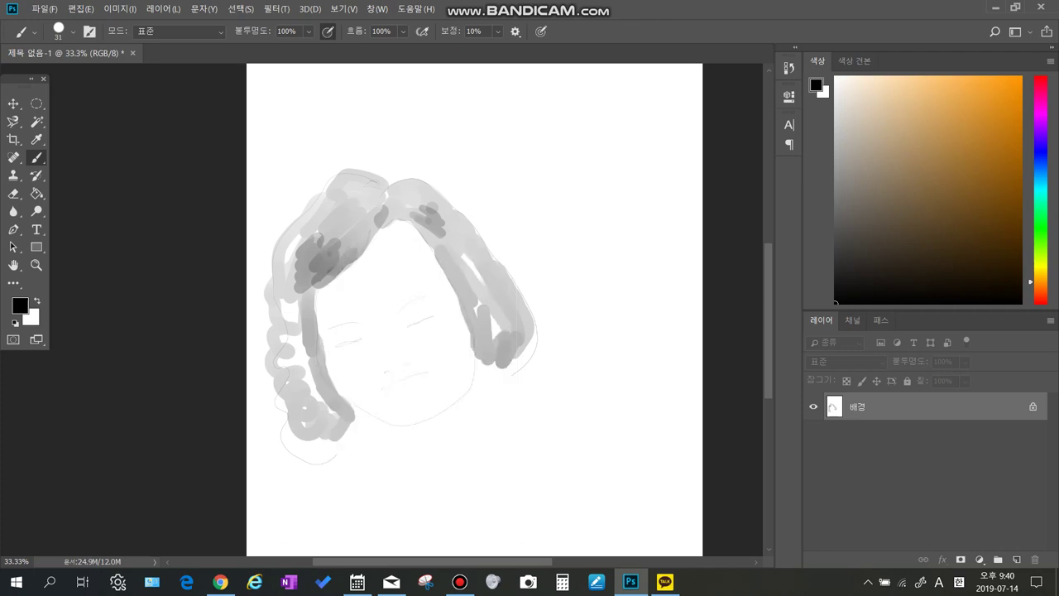
drag(369, 233, 357, 252)
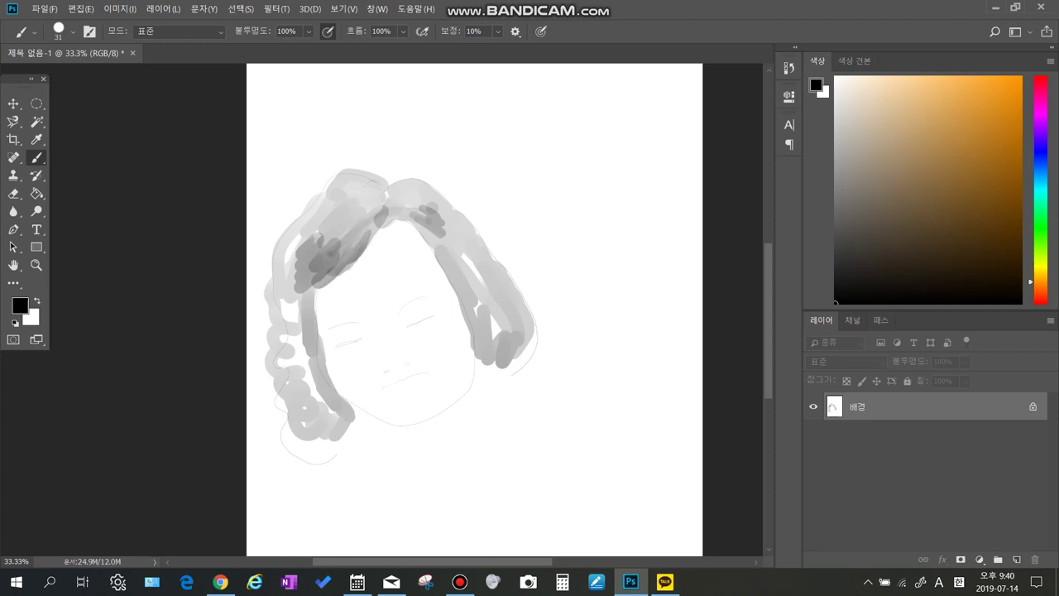
drag(445, 251, 468, 282)
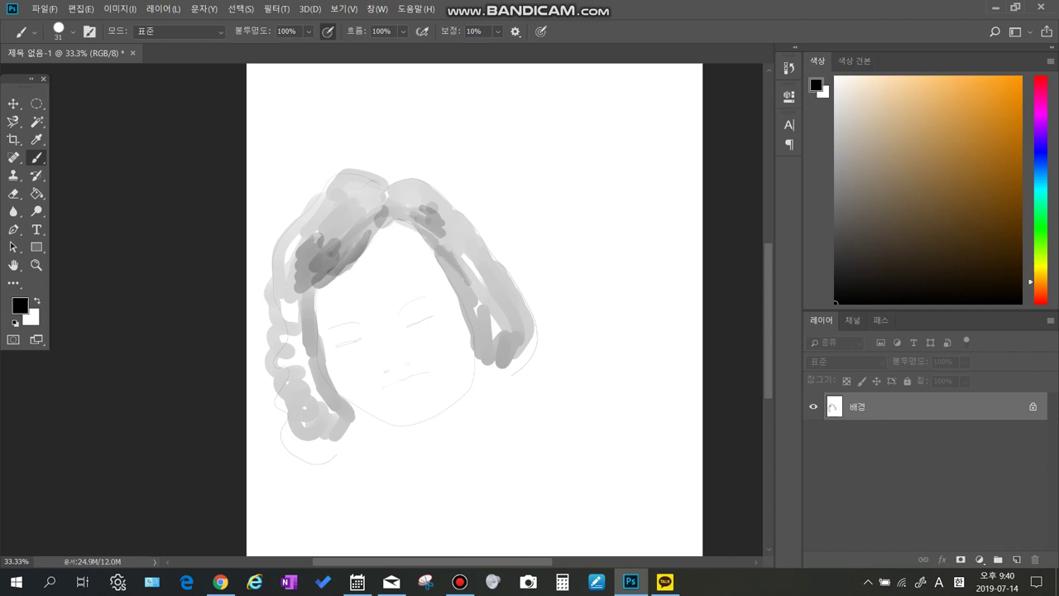
mouse_move(316, 286)
mouse_down()
mouse_move(316, 341)
mouse_move(333, 391)
mouse_move(300, 352)
mouse_move(298, 320)
mouse_move(313, 395)
mouse_up()
drag(465, 285, 473, 296)
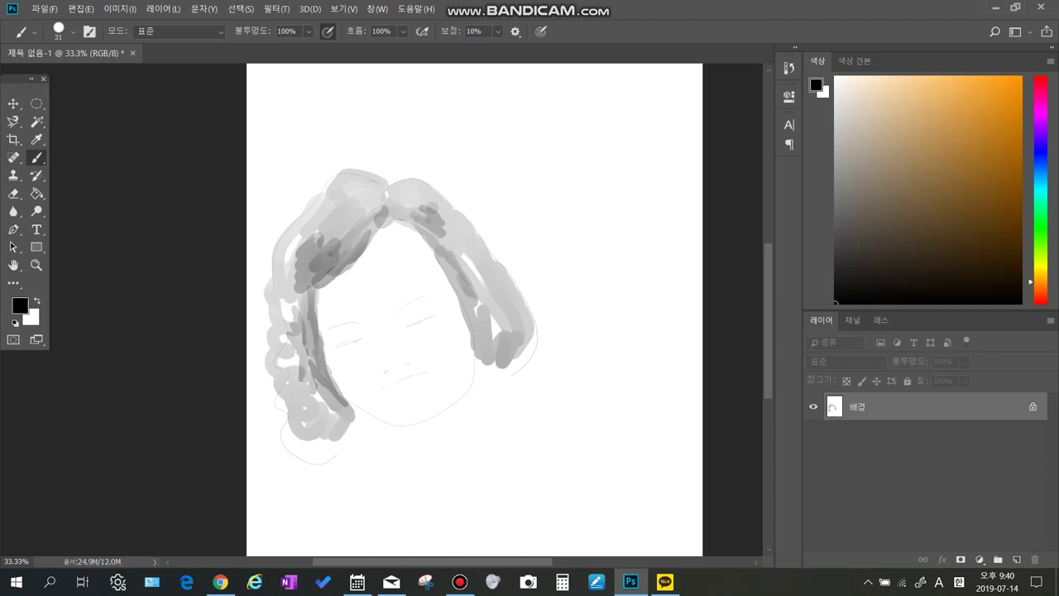
Set the foreground color to the light skin tone #ebdbc4.
click(20, 305)
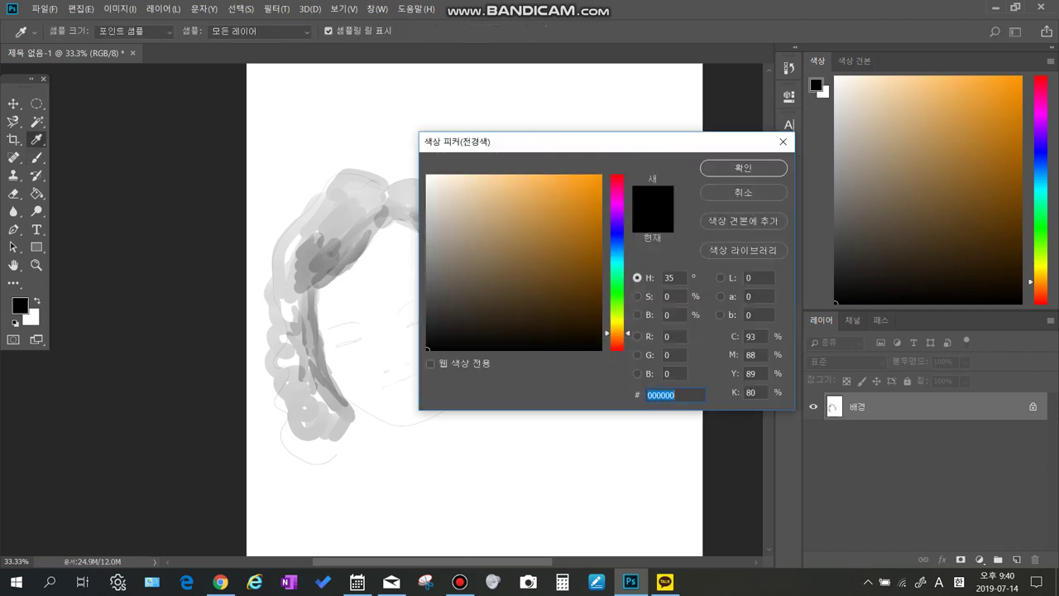
text(594528)
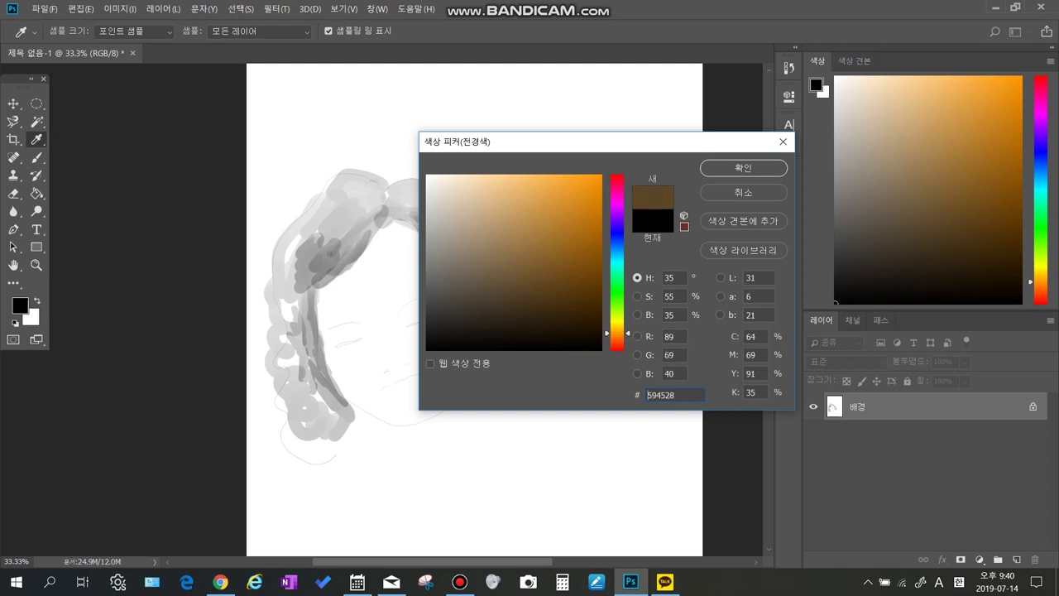
drag(523, 289, 522, 288)
text(b5a68f)
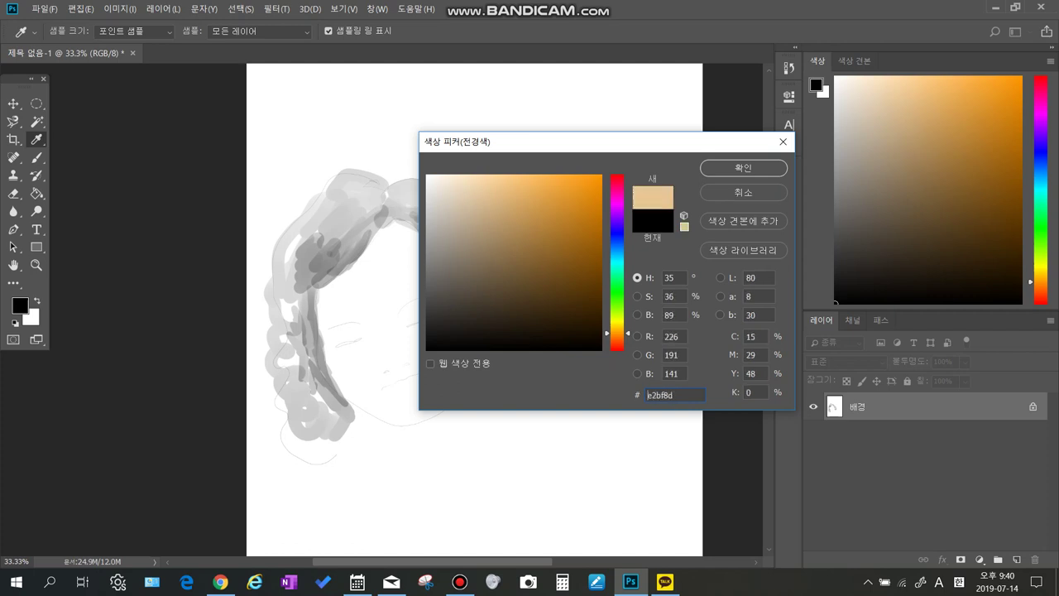
text(ebdbc4)
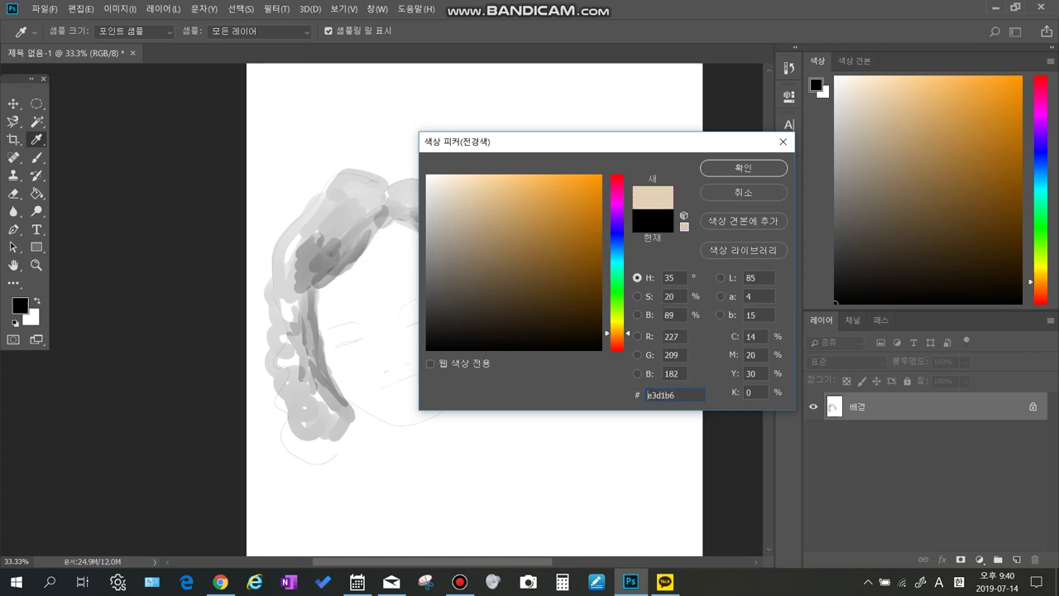
key(Return)
Set the brush size to 95 px and paint a pale skin tone over the face.
key(b)
right_click(433, 288)
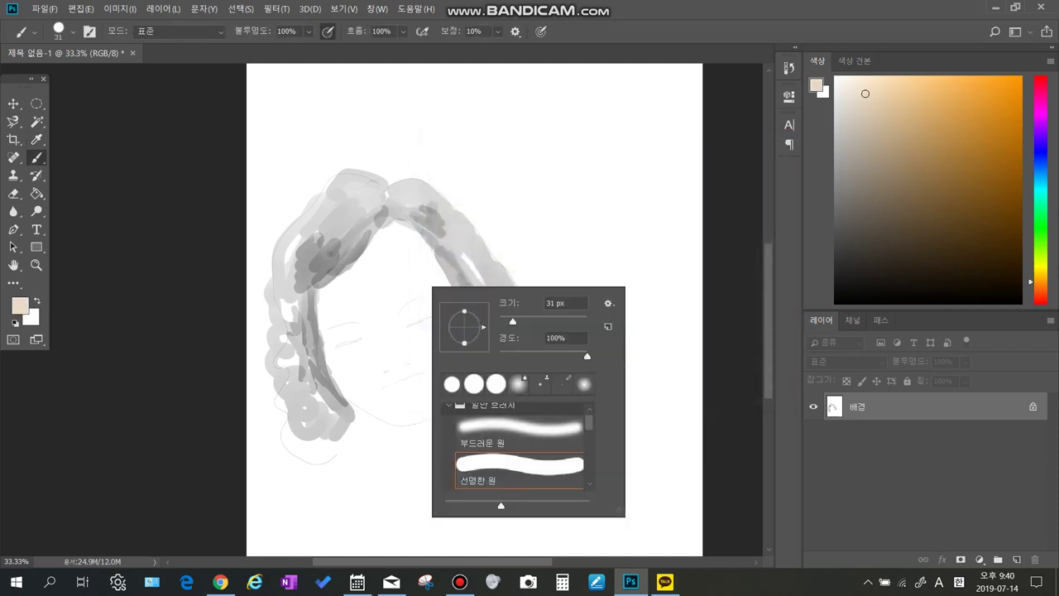
click(541, 321)
key(Return)
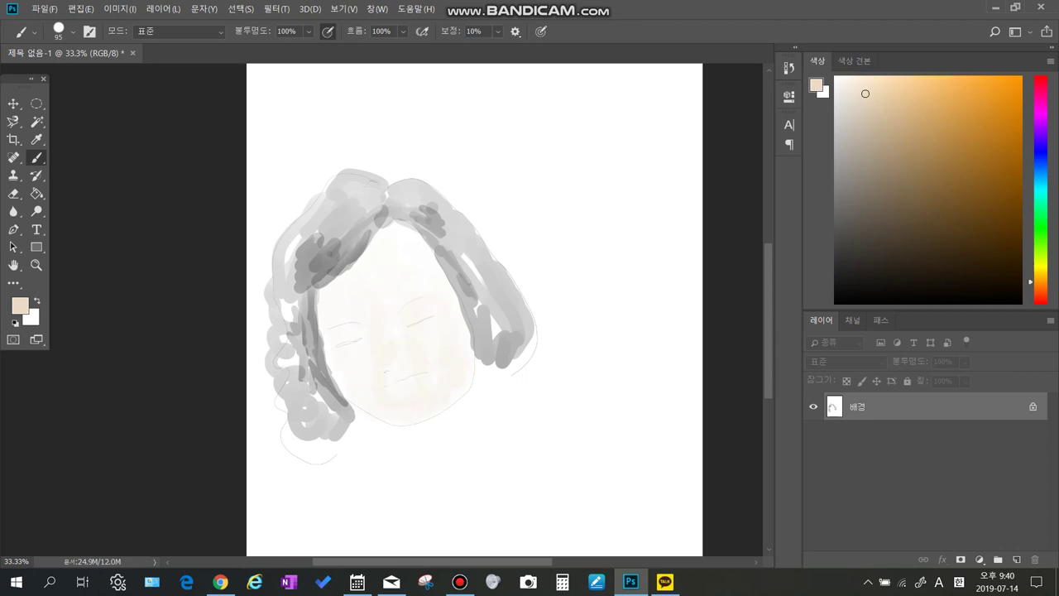
Set the foreground color to a warmer, slightly deeper peach skin tone with a hue of 32°.
key(i)
click(20, 305)
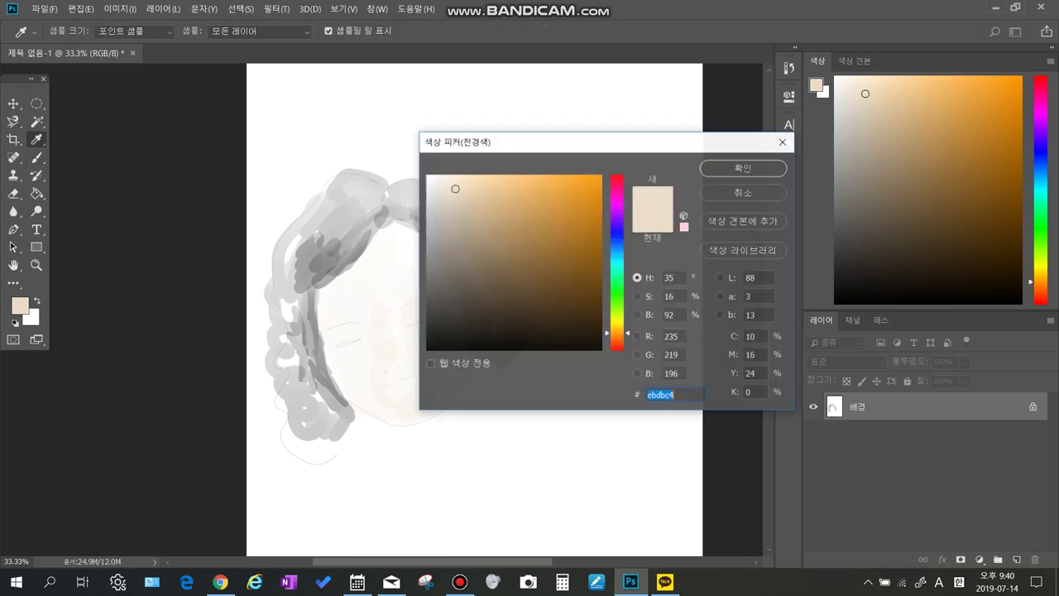
click(456, 217)
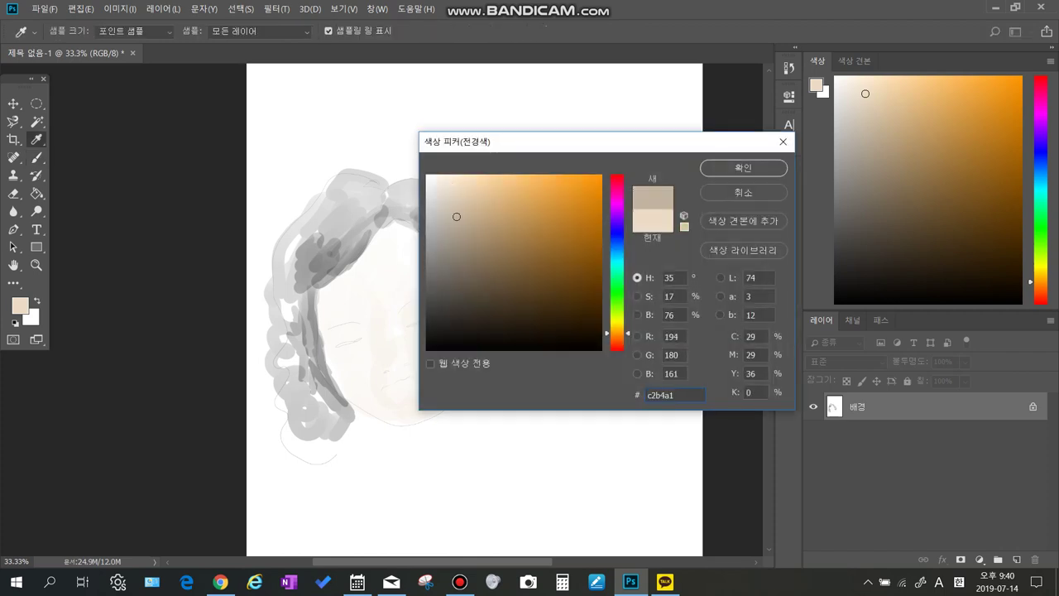
mouse_move(455, 217)
mouse_down()
mouse_move(503, 208)
mouse_move(487, 225)
mouse_move(446, 219)
mouse_move(493, 210)
mouse_up()
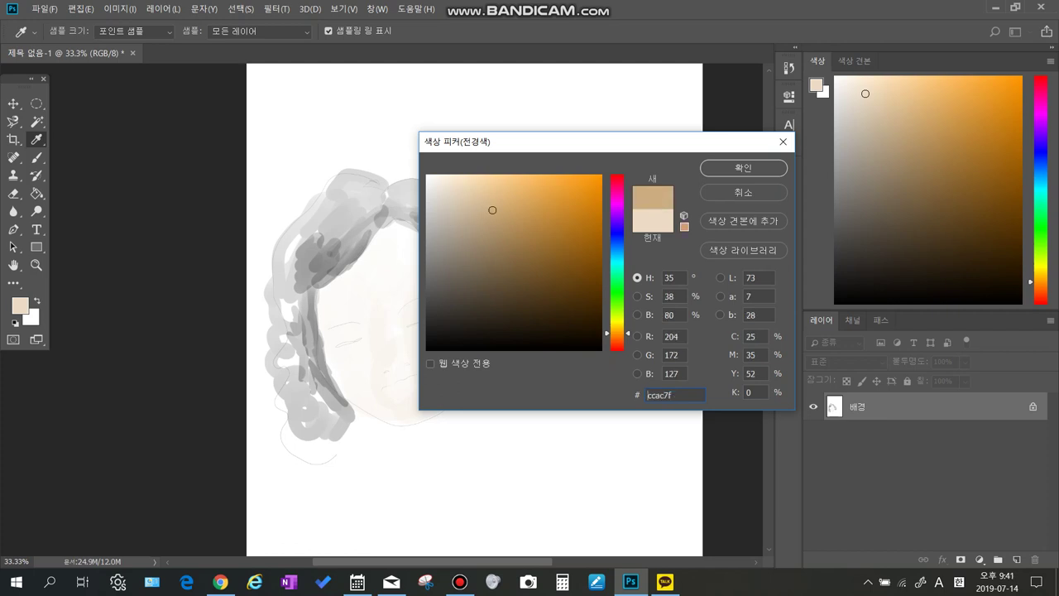
drag(617, 333, 617, 330)
click(483, 178)
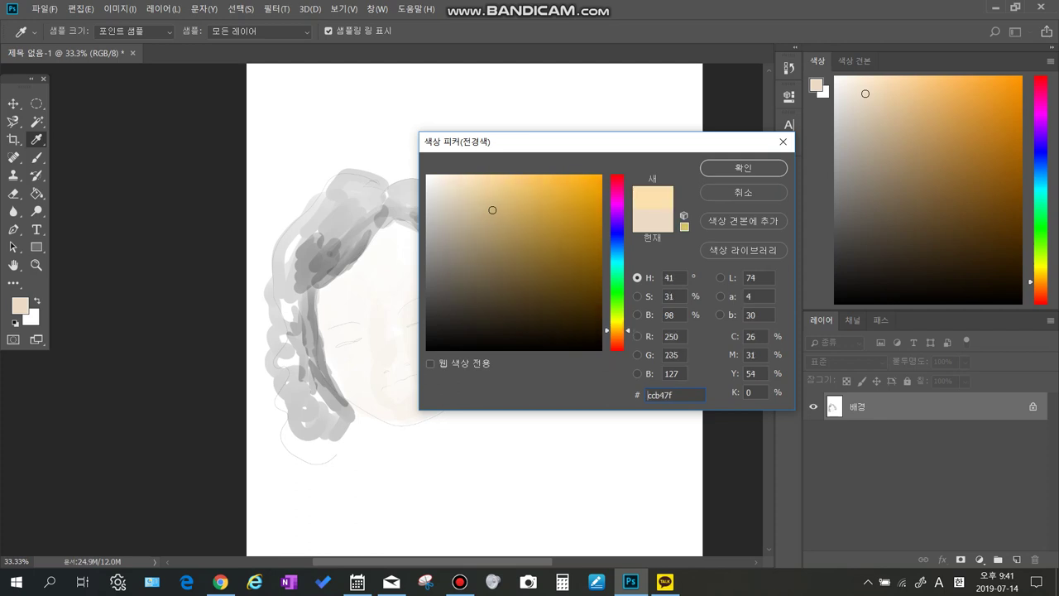
drag(482, 178, 481, 194)
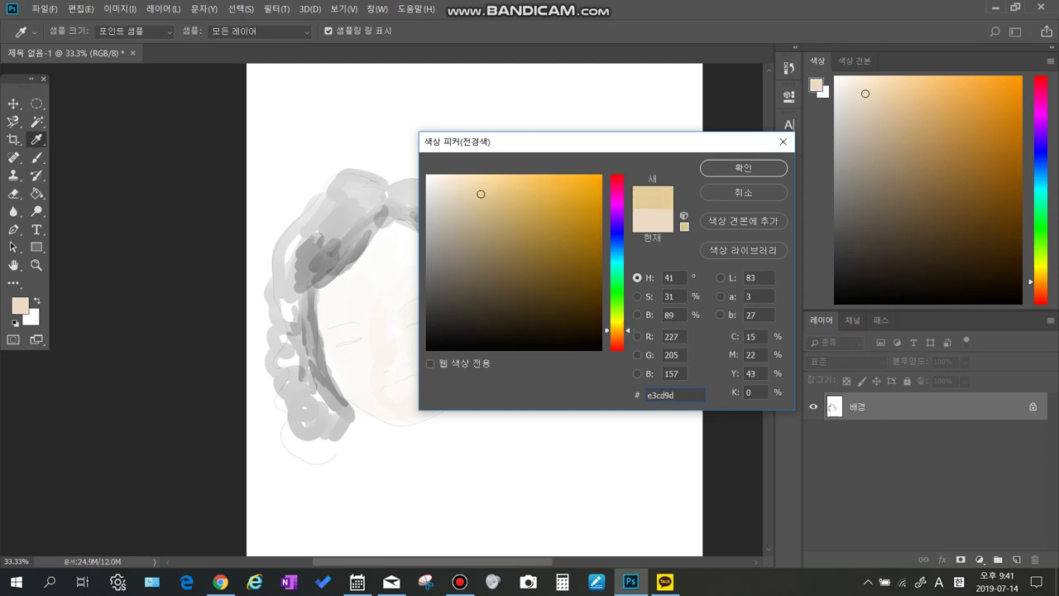
drag(617, 330, 616, 335)
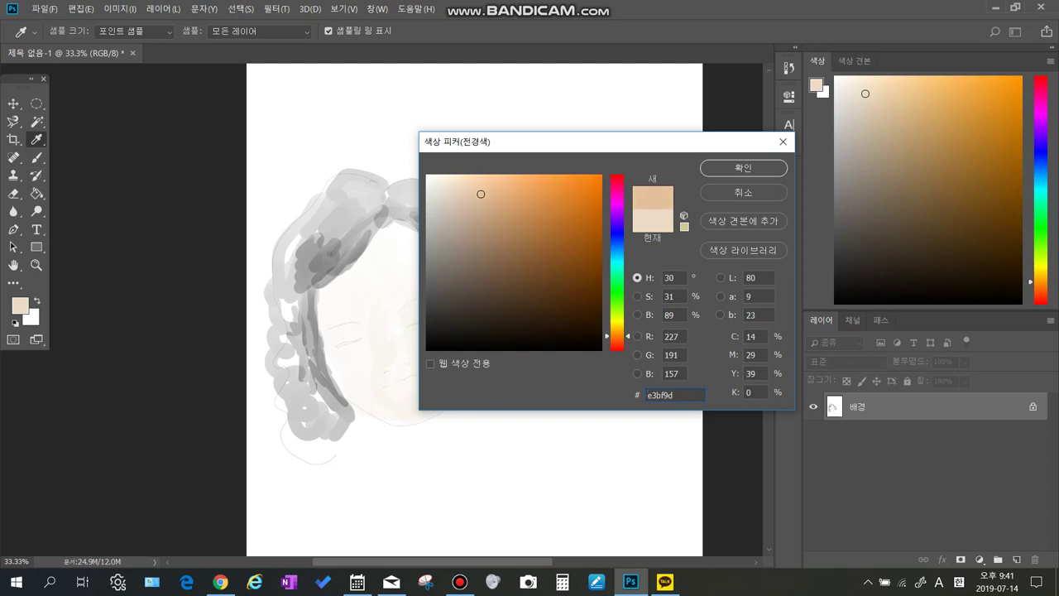
drag(481, 194, 492, 179)
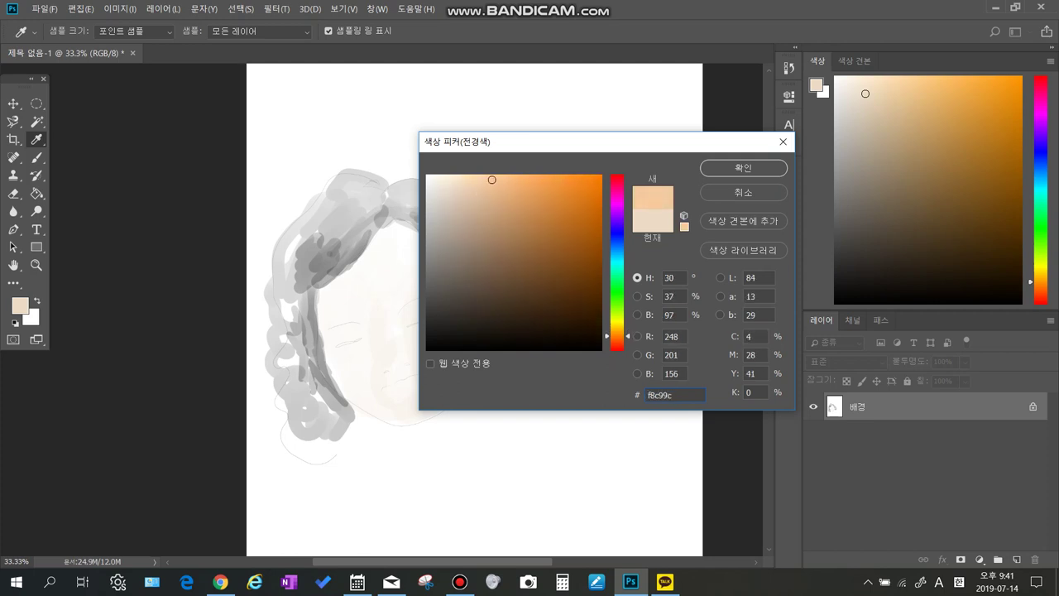
drag(616, 336, 616, 335)
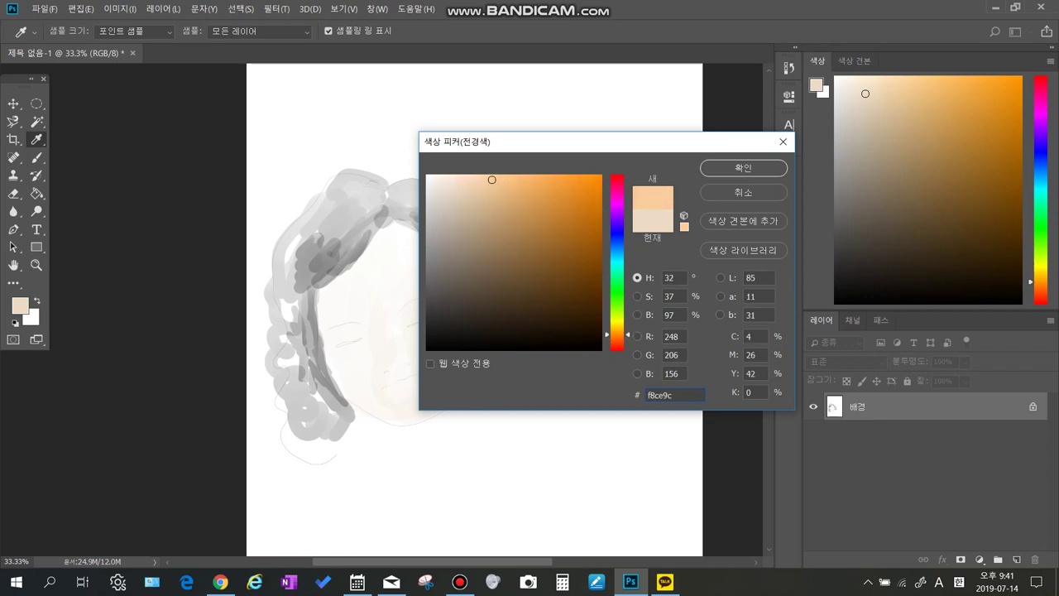
drag(491, 180, 472, 187)
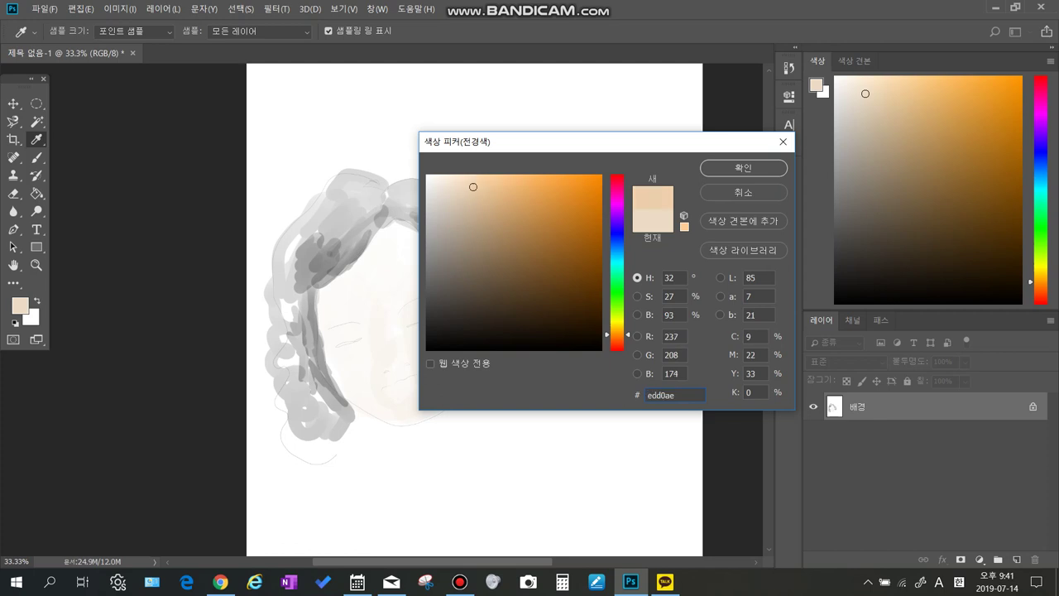
drag(473, 187, 479, 186)
click(743, 167)
Paint the peach tone with the 95 px brush over the forehead, both cheeks and the chin, leaving the middle of the face pale.
key(b)
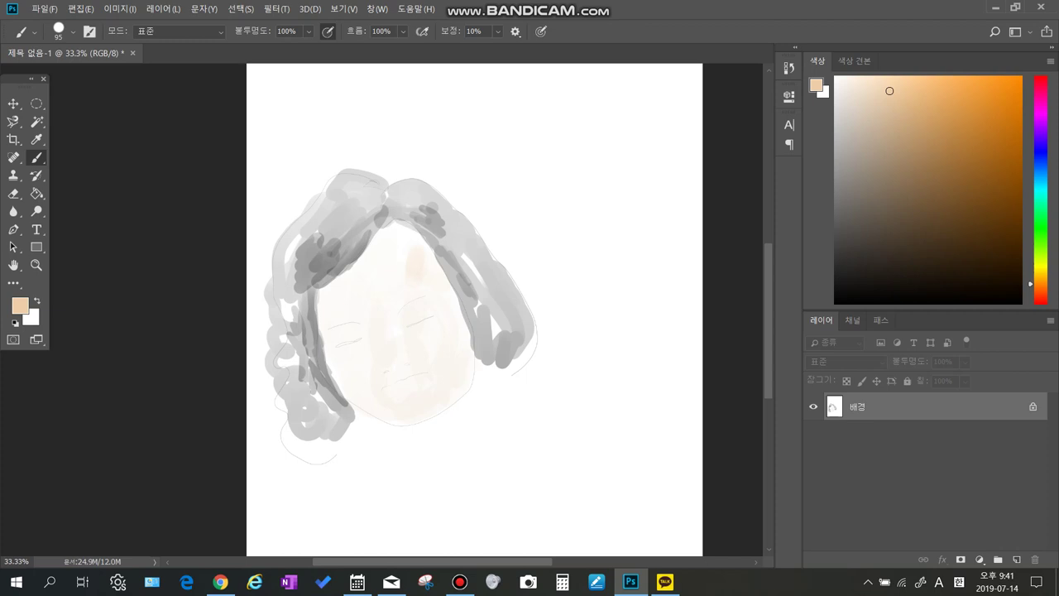
drag(423, 267, 442, 283)
drag(451, 333, 462, 387)
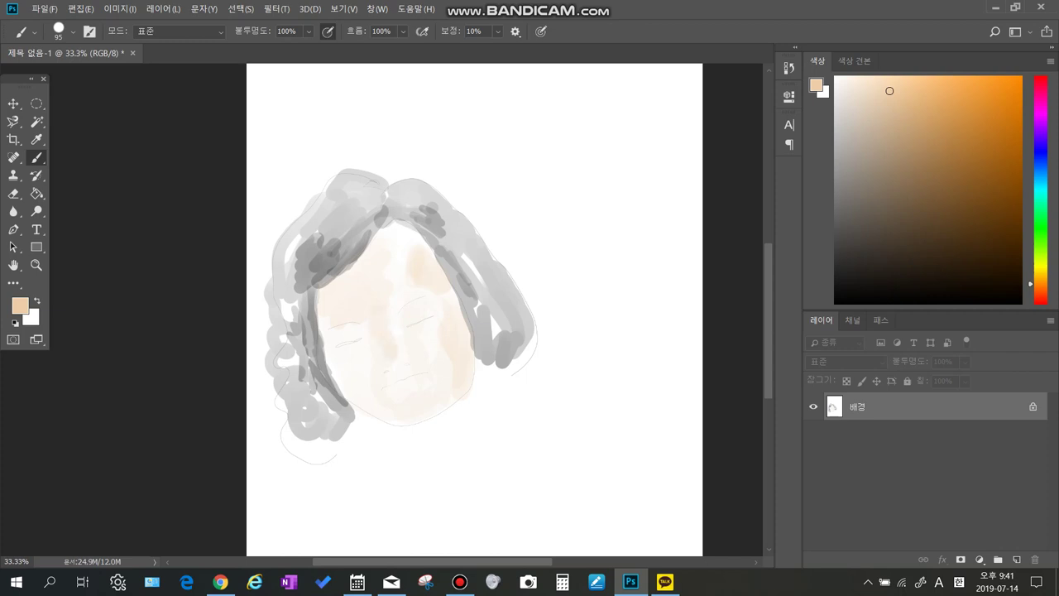
mouse_move(416, 410)
mouse_down()
mouse_move(364, 346)
mouse_move(334, 361)
mouse_move(372, 401)
mouse_move(347, 391)
mouse_up()
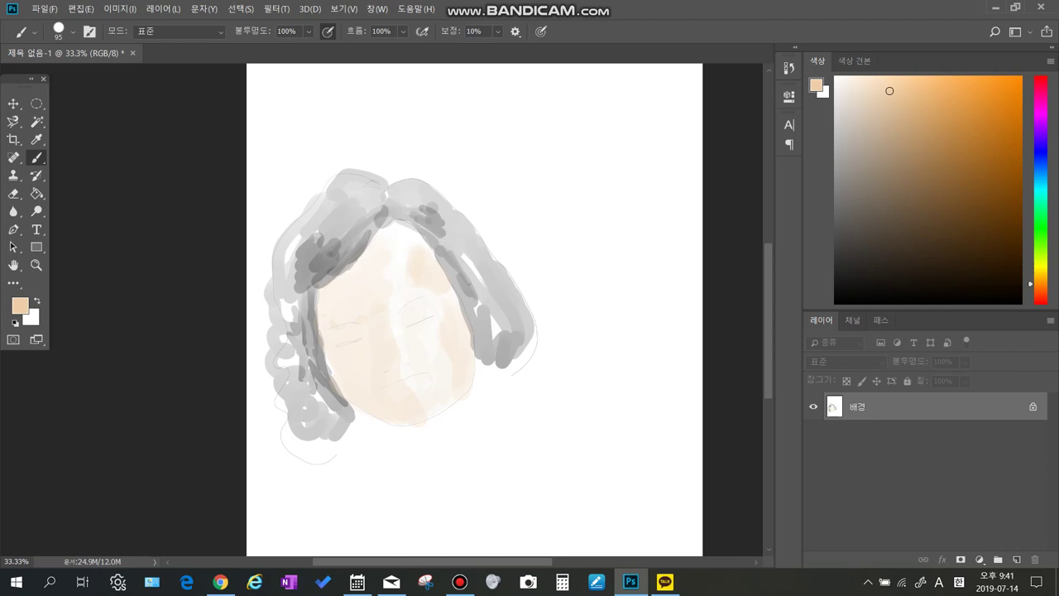
Set the brush size to 39 px and paint peach strokes from beside the nose across the right cheek and from the mouth corner to the chin.
scroll(433, 345, down, 1)
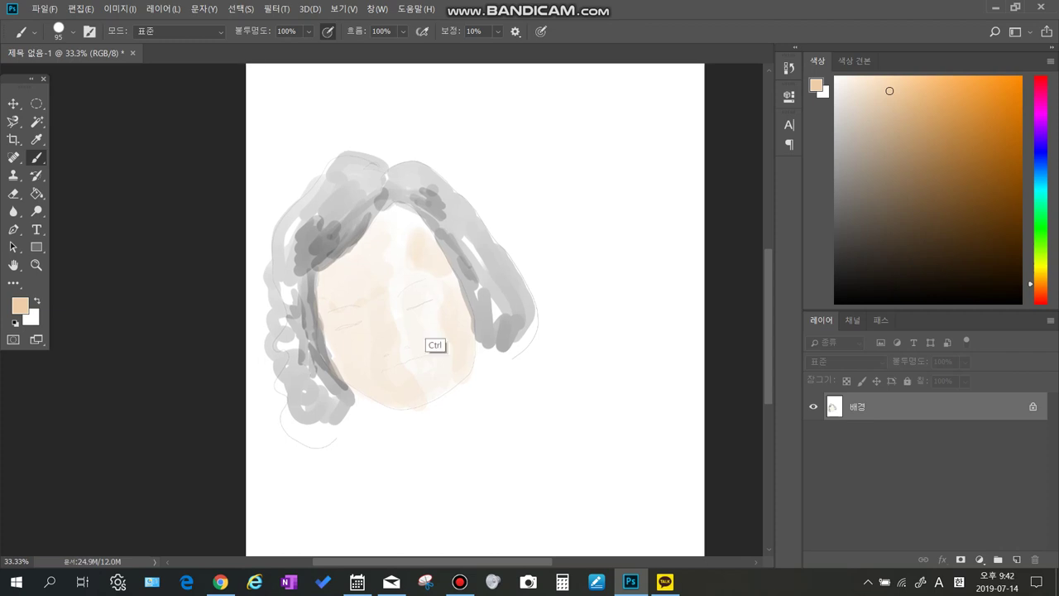
key(ctrl+plus)
key(ctrl+plus)
scroll(439, 310, down, 2)
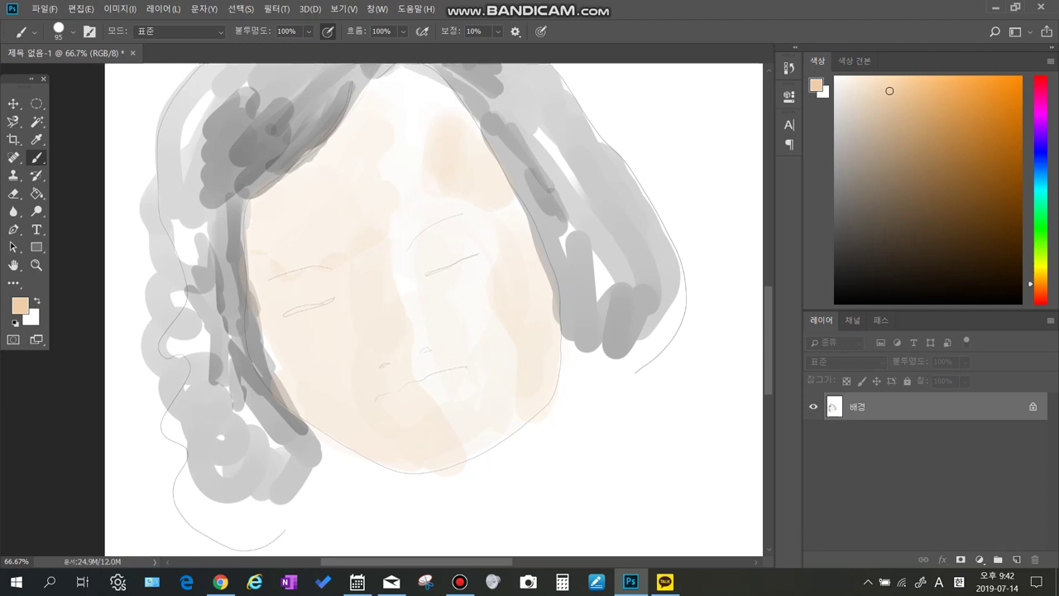
key(ctrl+plus)
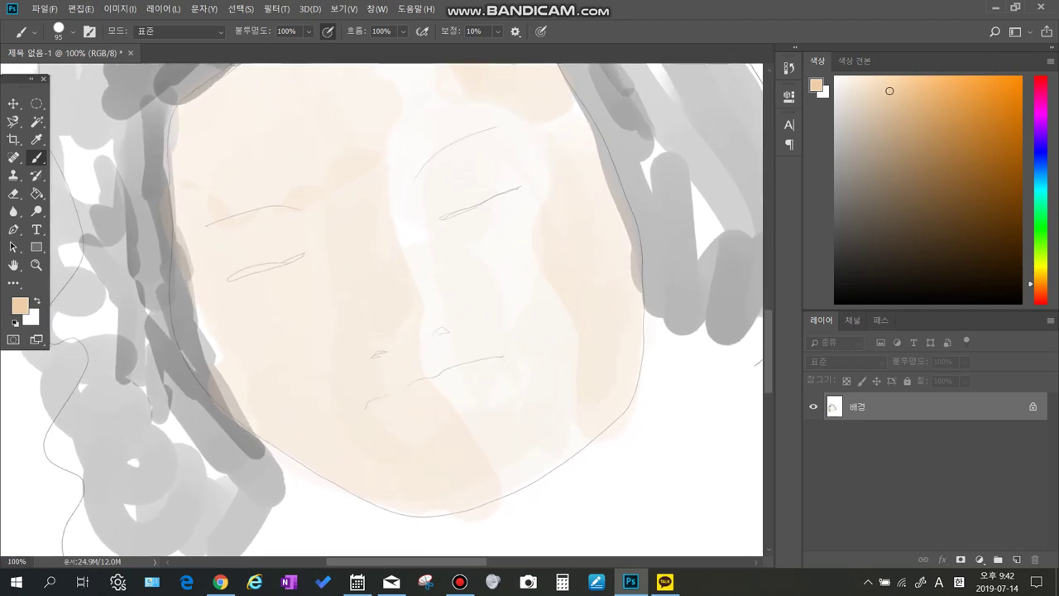
right_click(477, 283)
drag(585, 318, 560, 318)
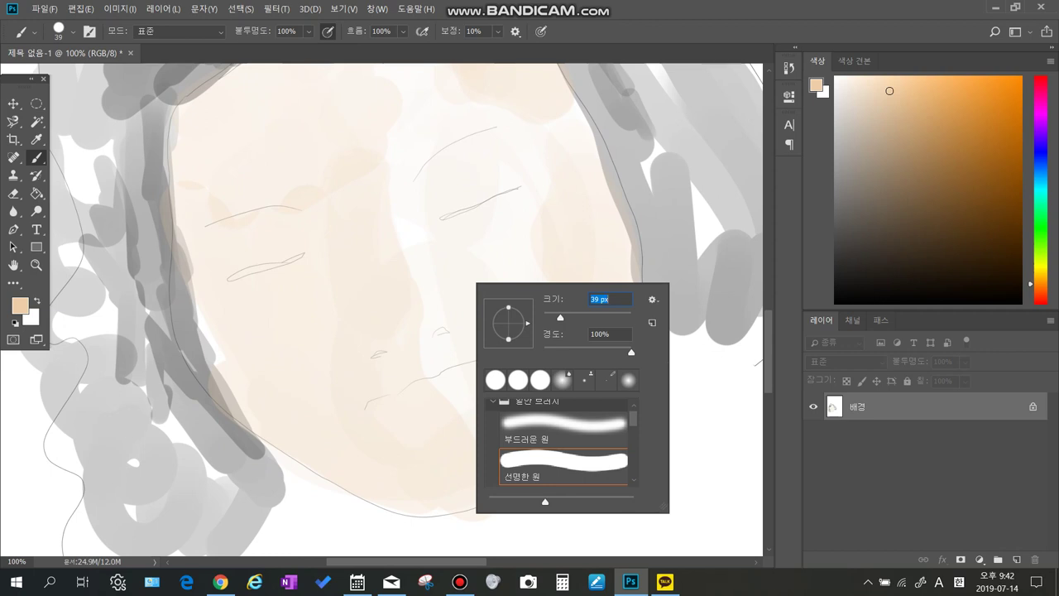
key(Return)
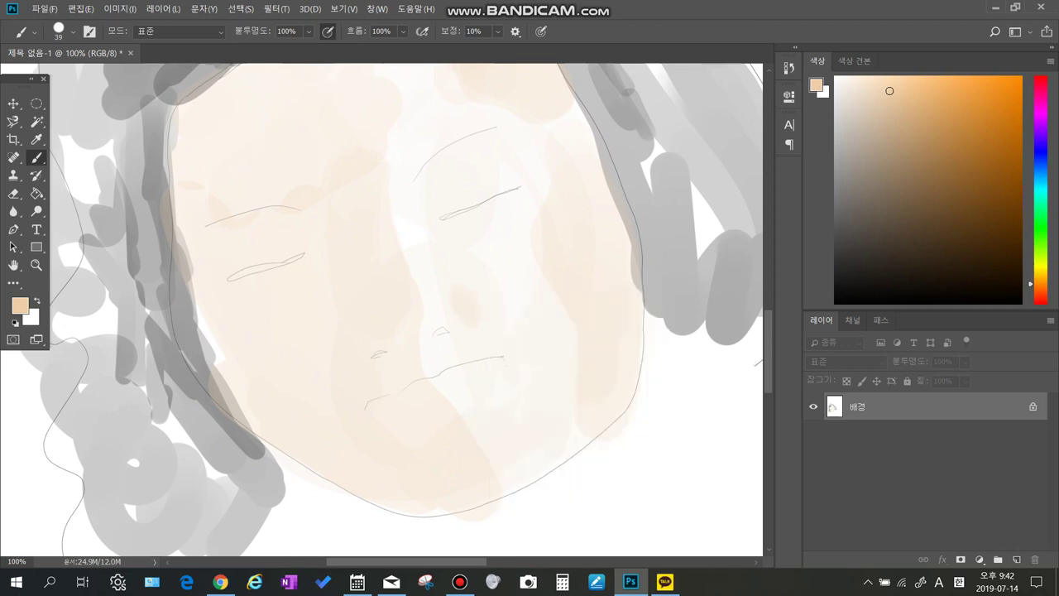
mouse_move(505, 325)
mouse_down()
mouse_move(547, 343)
mouse_move(487, 299)
mouse_move(561, 346)
mouse_move(536, 343)
mouse_move(564, 348)
mouse_up()
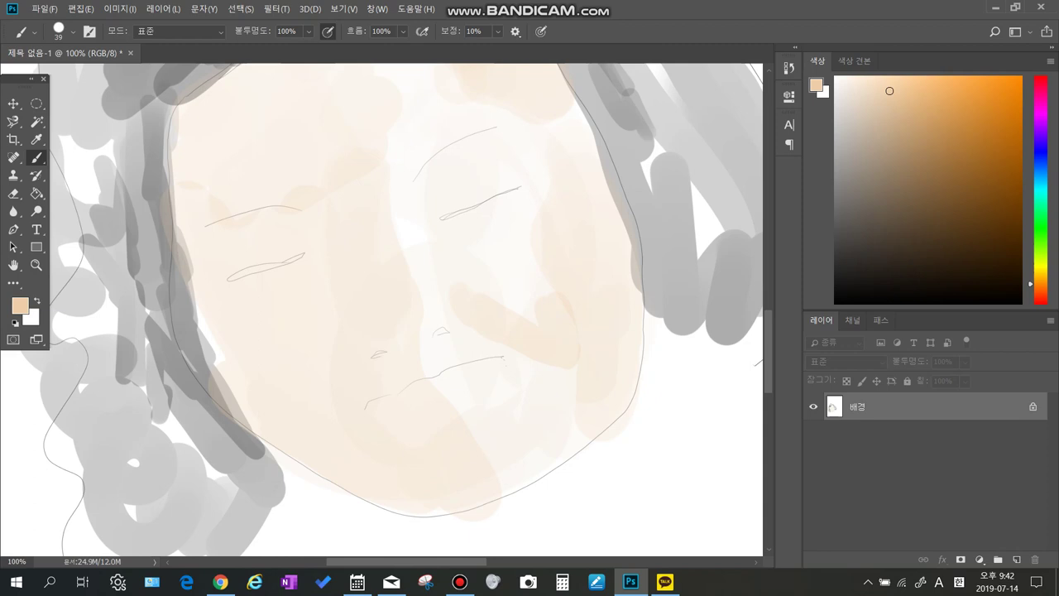
mouse_move(511, 368)
mouse_down()
mouse_move(576, 442)
mouse_move(538, 379)
mouse_move(560, 382)
mouse_move(576, 447)
mouse_up()
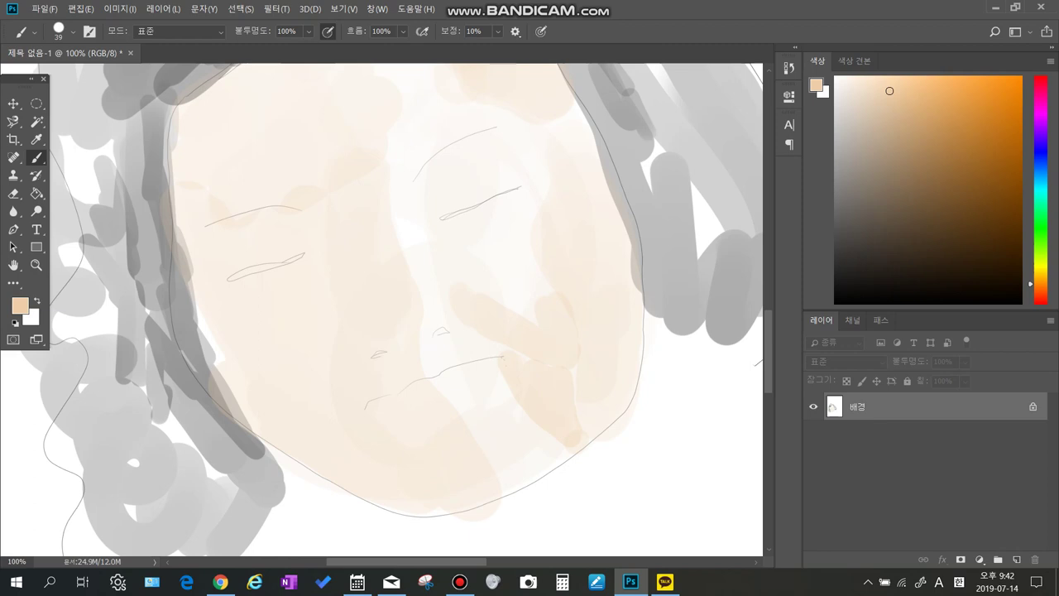
drag(483, 452, 538, 466)
Shade below the right eye and under the right eyebrow's inner end, and add a small peach patch on the forehead above the brows.
drag(381, 282, 401, 348)
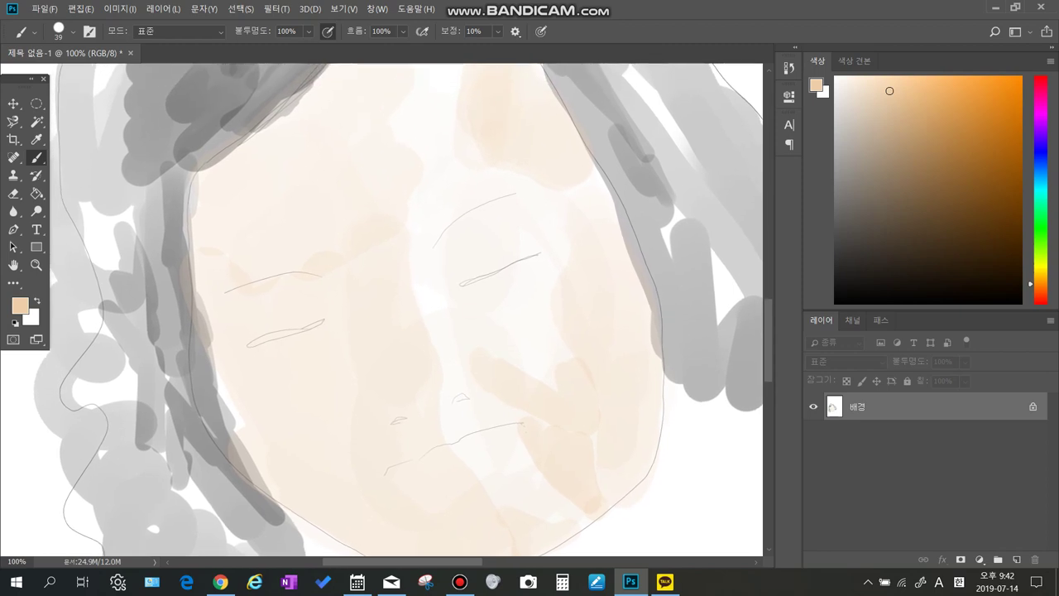
mouse_move(473, 311)
mouse_down()
mouse_move(478, 333)
mouse_move(506, 325)
mouse_move(519, 363)
mouse_up()
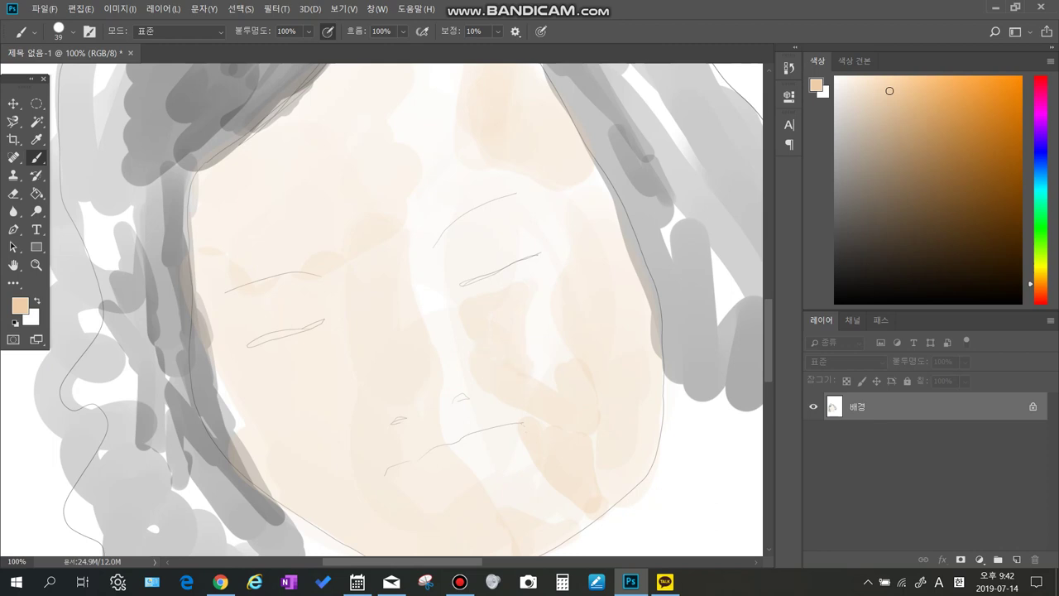
mouse_move(463, 298)
mouse_down()
mouse_move(472, 337)
mouse_move(460, 293)
mouse_move(483, 255)
mouse_up()
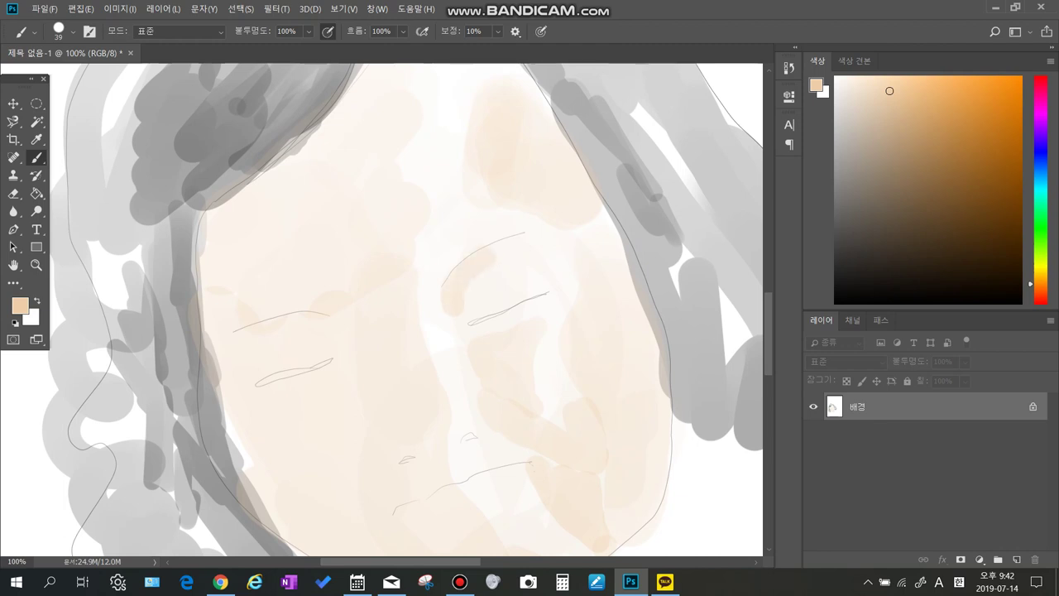
scroll(403, 310, up, 1)
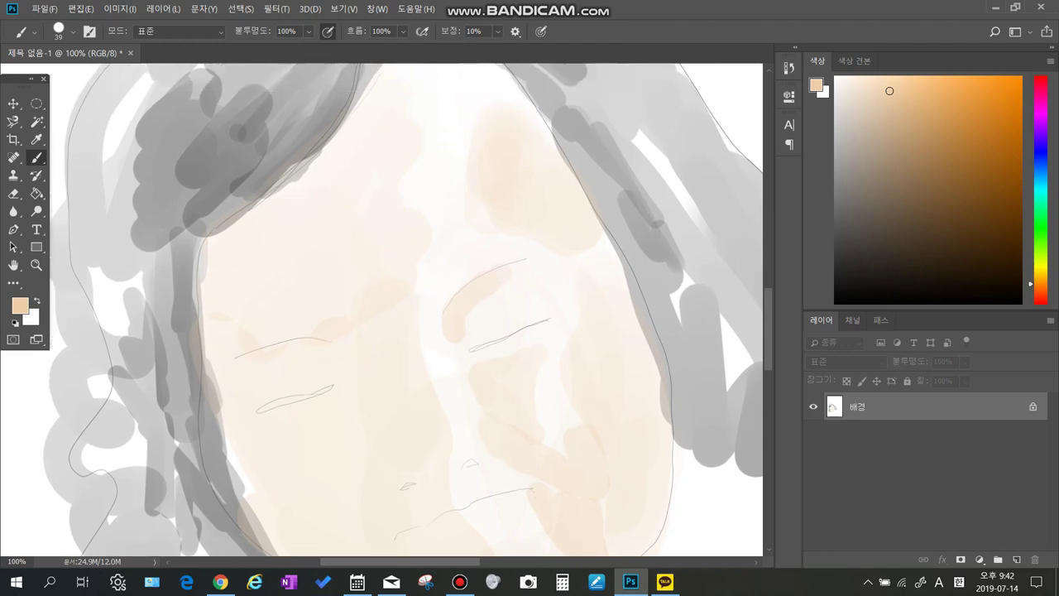
mouse_move(428, 240)
mouse_down()
mouse_move(415, 273)
mouse_move(434, 263)
mouse_move(438, 228)
mouse_up()
drag(414, 331, 437, 279)
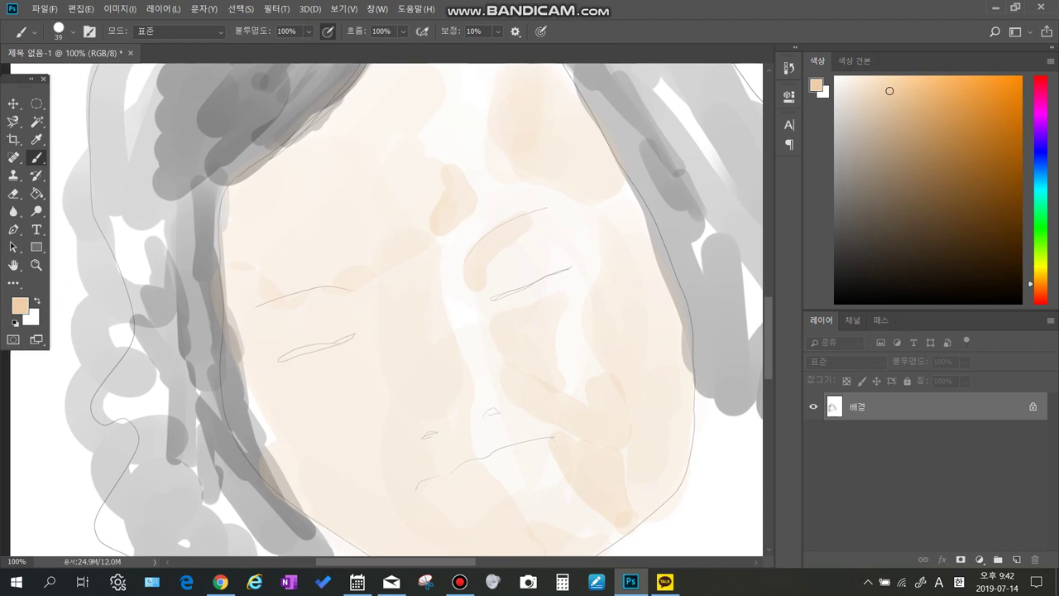
Shade from the inner end of the left eyebrow down the side of the nose to the nose tip.
mouse_move(364, 290)
mouse_down()
mouse_move(389, 306)
mouse_move(390, 286)
mouse_move(337, 283)
mouse_up()
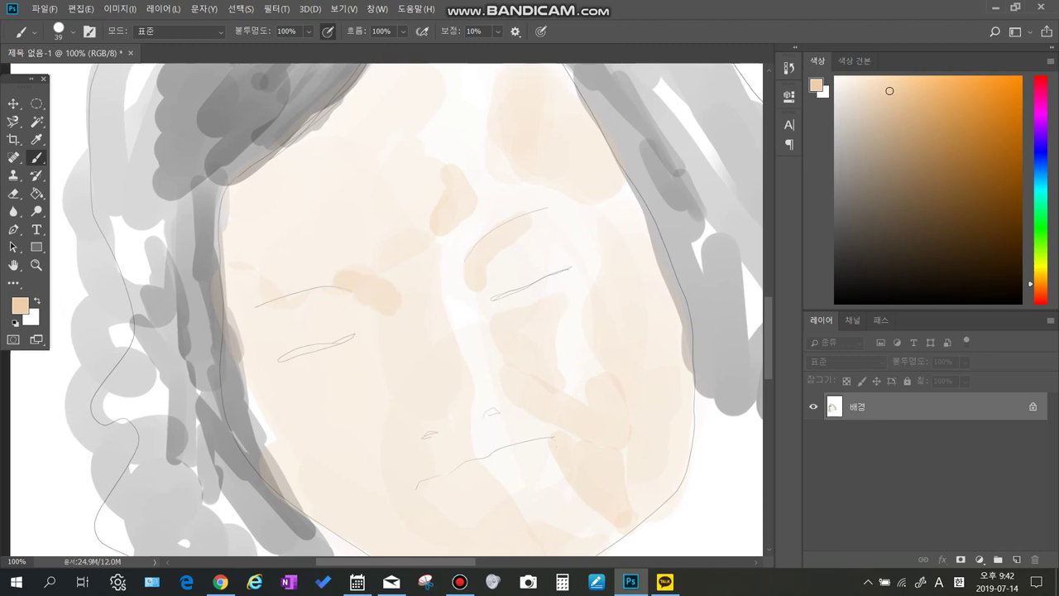
drag(414, 331, 417, 308)
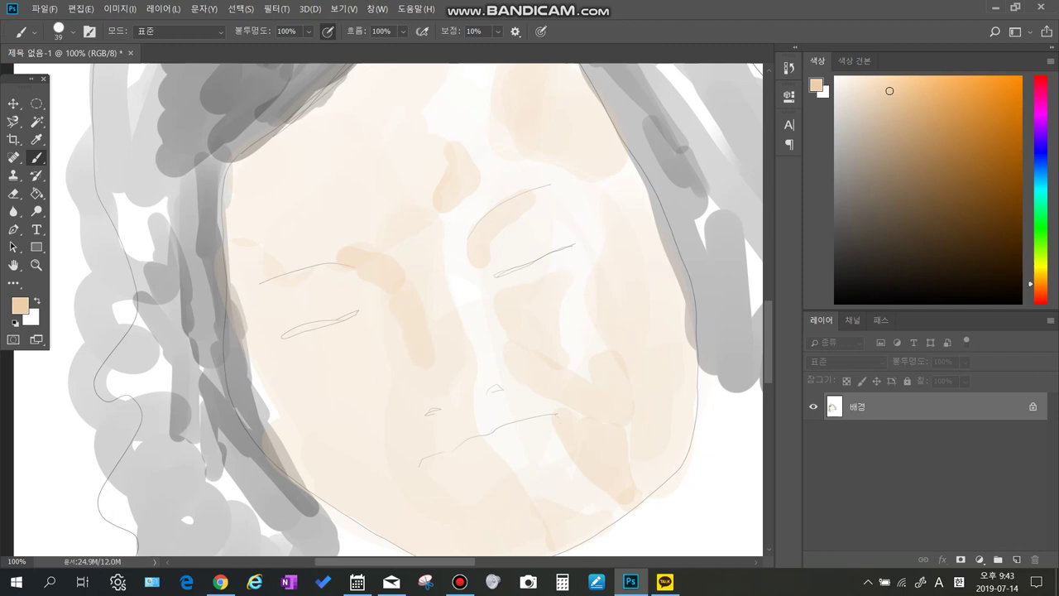
drag(414, 331, 373, 303)
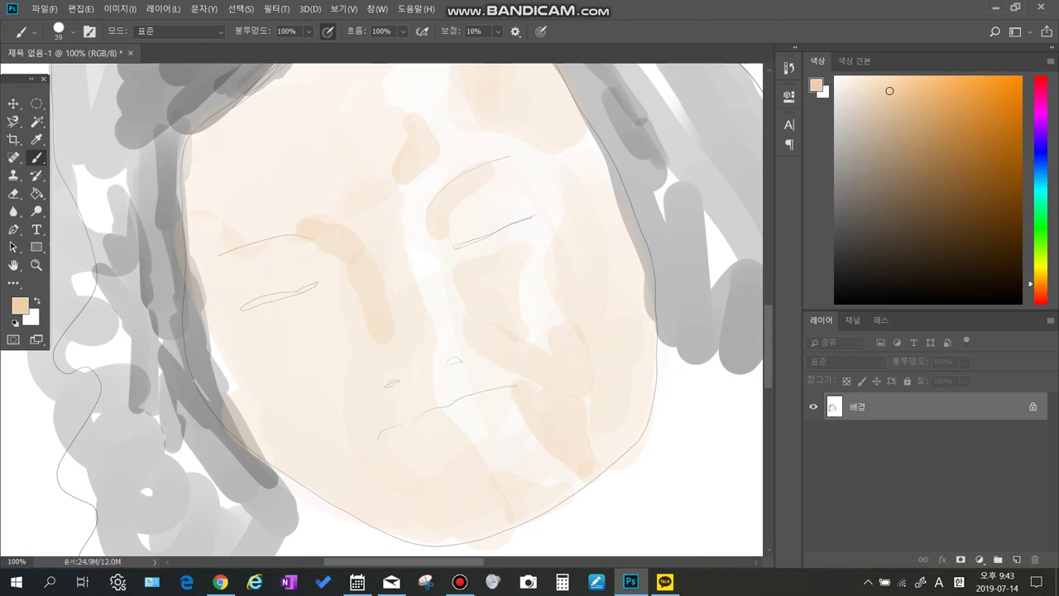
mouse_move(407, 376)
mouse_down()
mouse_move(441, 352)
mouse_move(418, 361)
mouse_move(434, 358)
mouse_move(402, 330)
mouse_up()
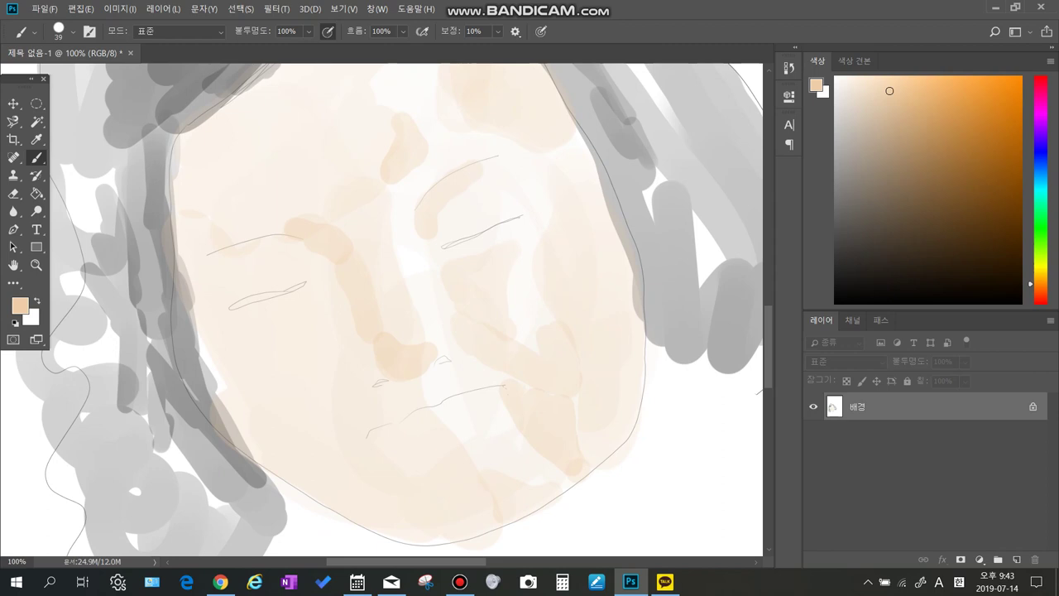
Set the brush size to 23 px and paint peach shading across the lower nose and around the left eye beneath its eyebrow.
right_click(442, 340)
drag(527, 374, 520, 374)
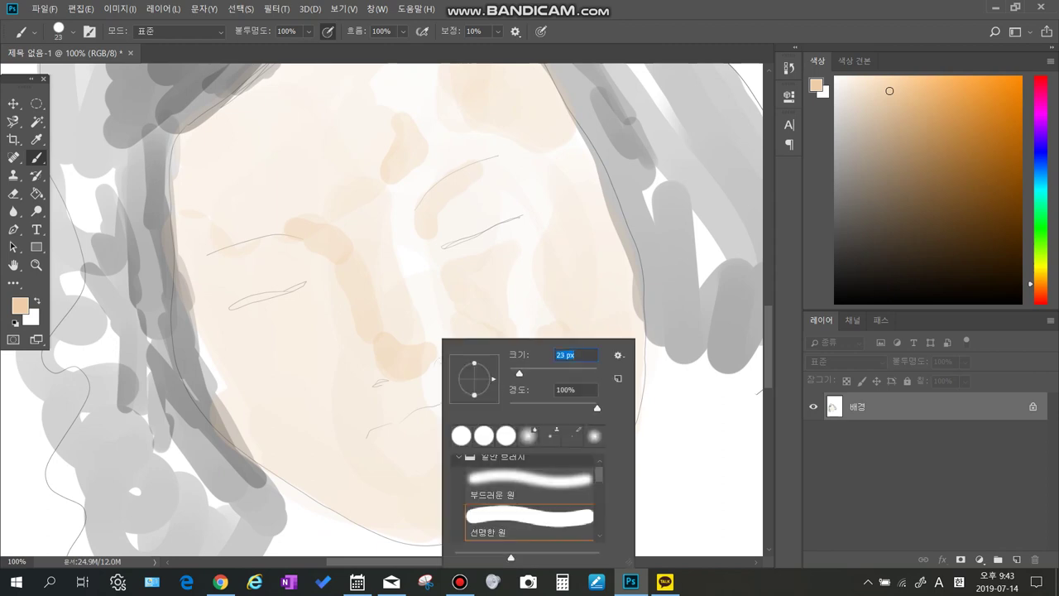
key(Return)
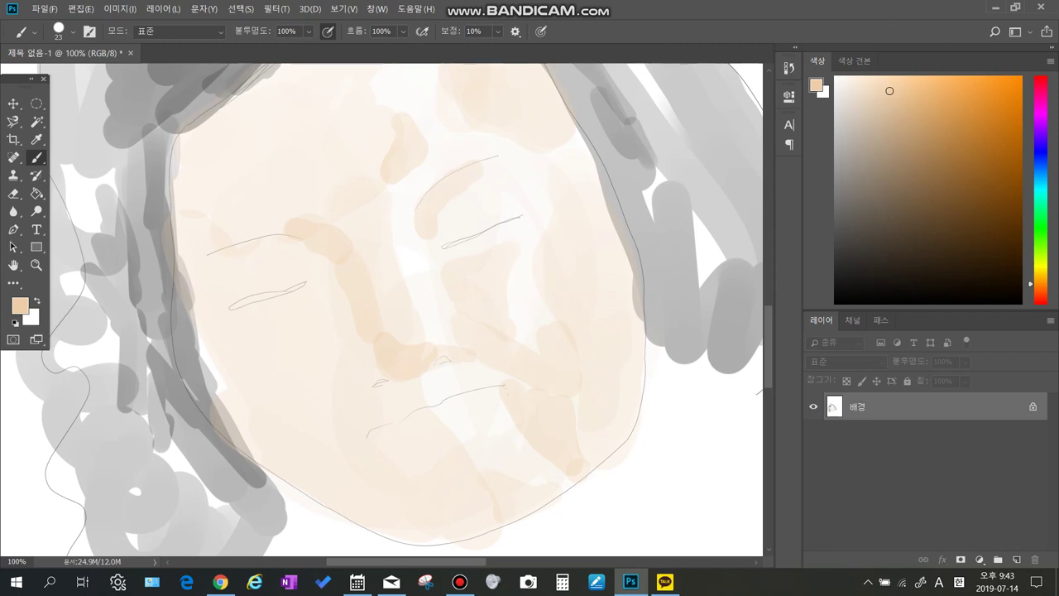
drag(381, 306, 427, 331)
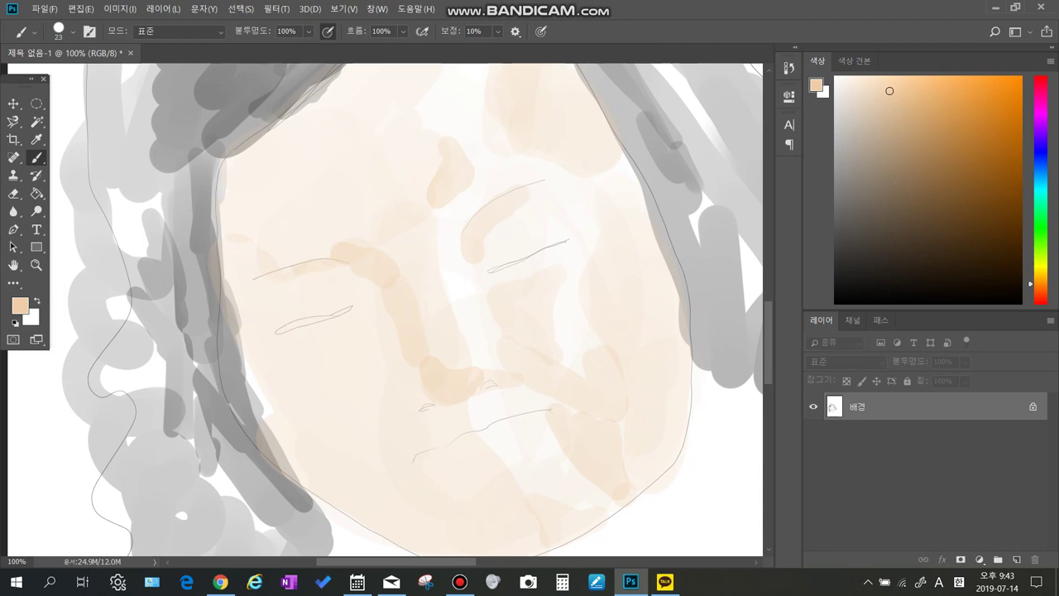
mouse_move(282, 279)
mouse_down()
mouse_move(290, 319)
mouse_move(265, 306)
mouse_move(269, 321)
mouse_up()
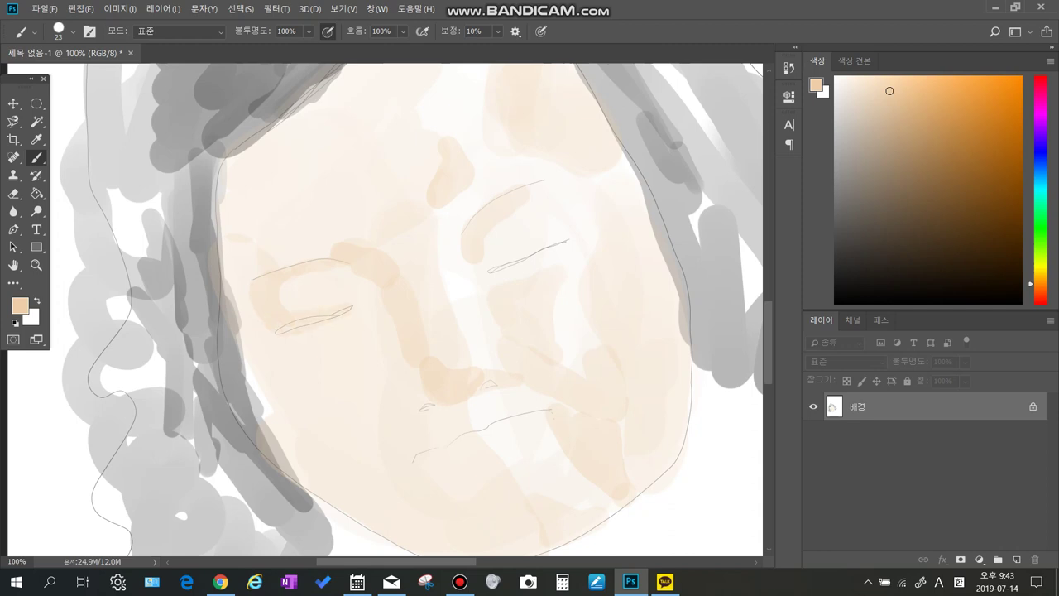
scroll(384, 309, down, 1)
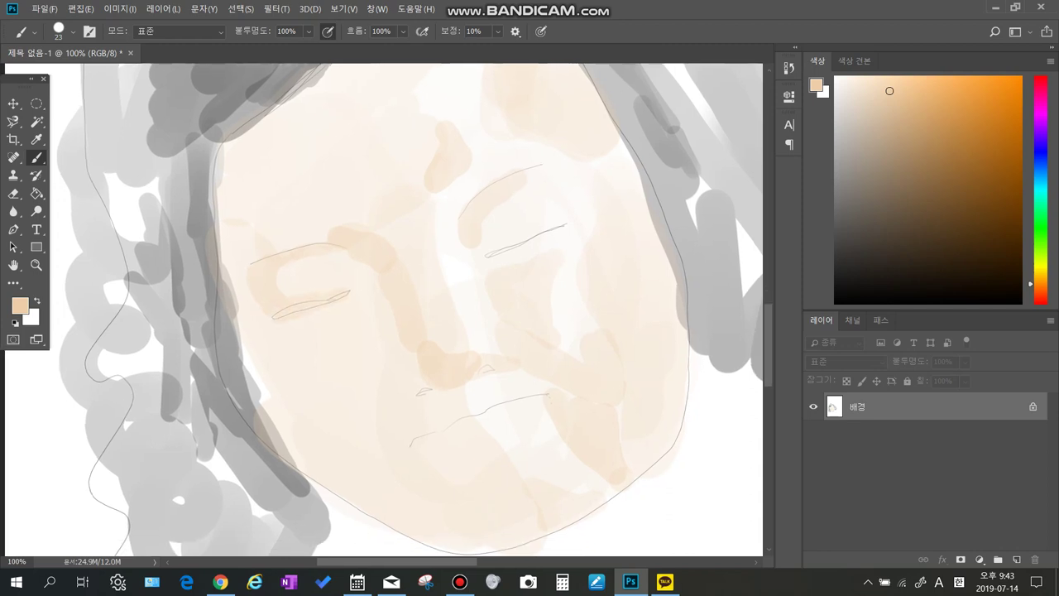
scroll(384, 310, up, 1)
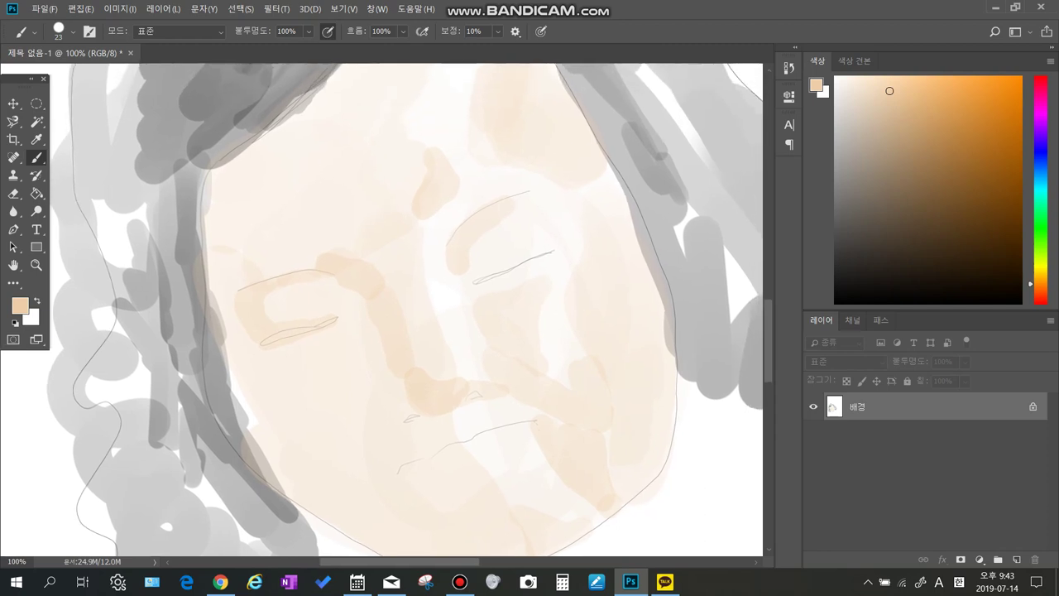
scroll(385, 309, down, 1)
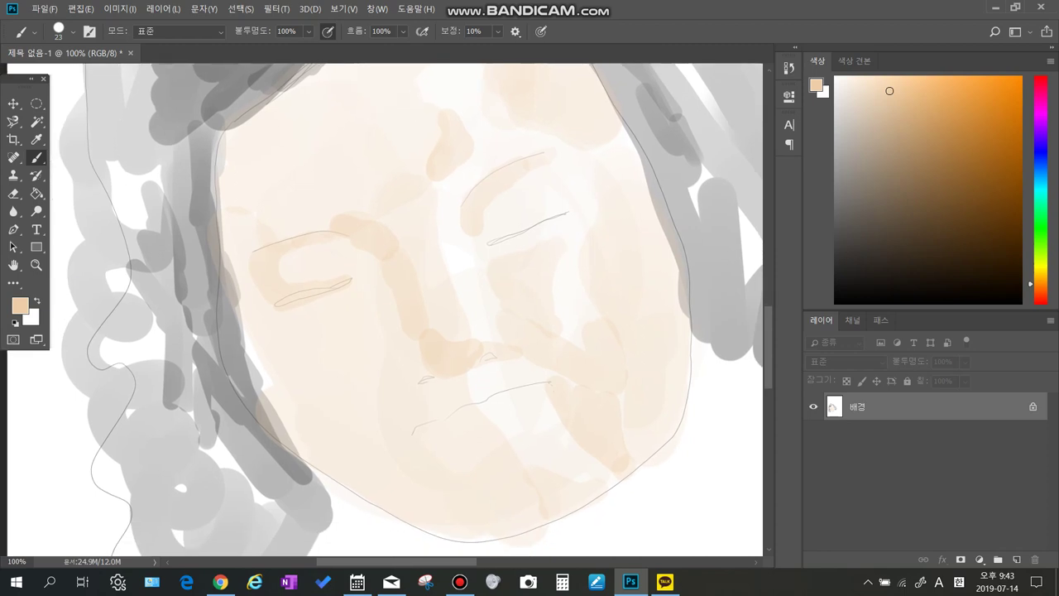
Change the foreground color from light peach to a medium brown of the same hue.
key(i)
click(20, 305)
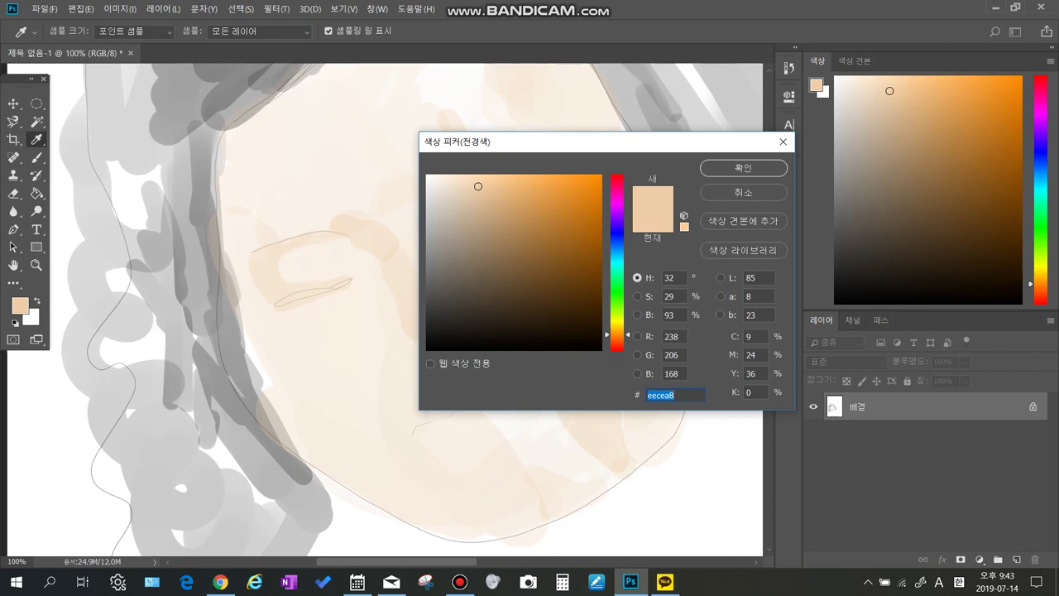
text(ebc394)
mouse_move(491, 188)
mouse_down()
mouse_move(490, 204)
mouse_move(510, 201)
mouse_move(492, 207)
mouse_move(513, 223)
mouse_move(516, 248)
mouse_move(505, 242)
mouse_move(538, 244)
mouse_move(533, 252)
mouse_move(544, 244)
mouse_up()
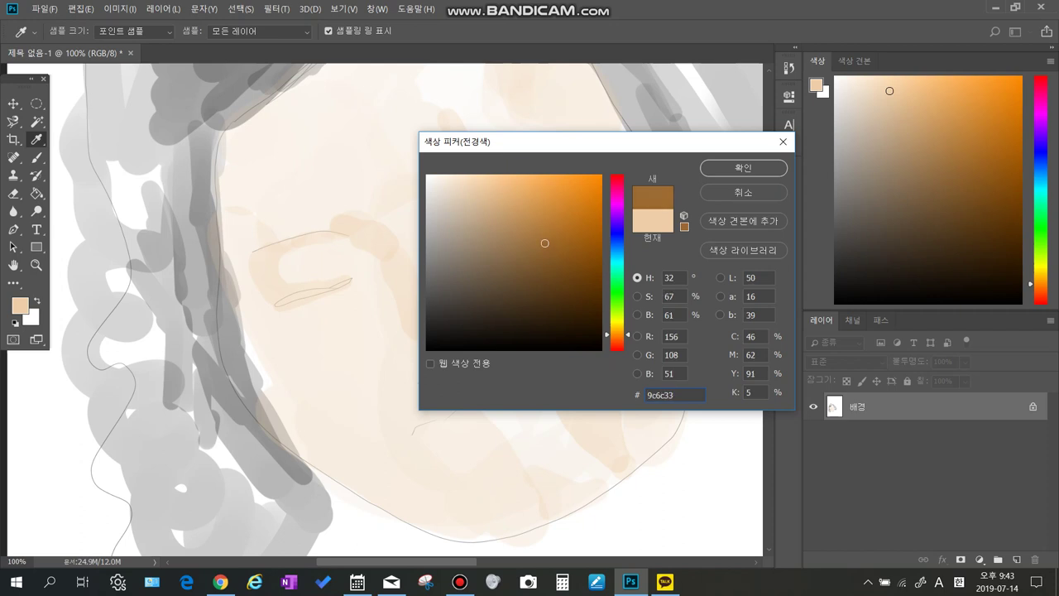
click(540, 237)
click(532, 242)
click(743, 168)
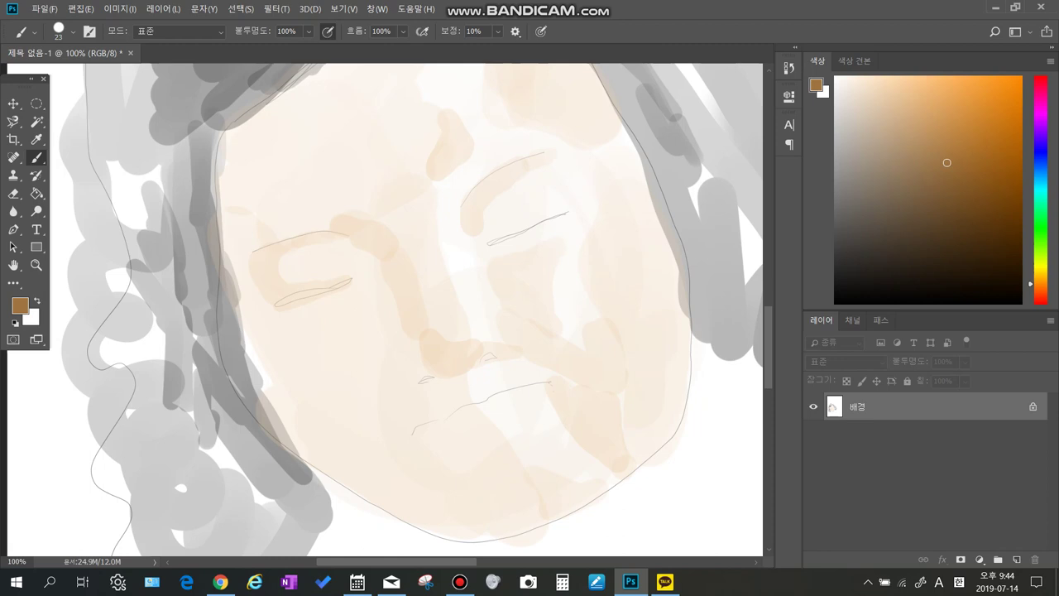
Set the brush size to 9 px and paint brown shadow beside the nose's left wing and over both nostrils.
drag(464, 331, 467, 308)
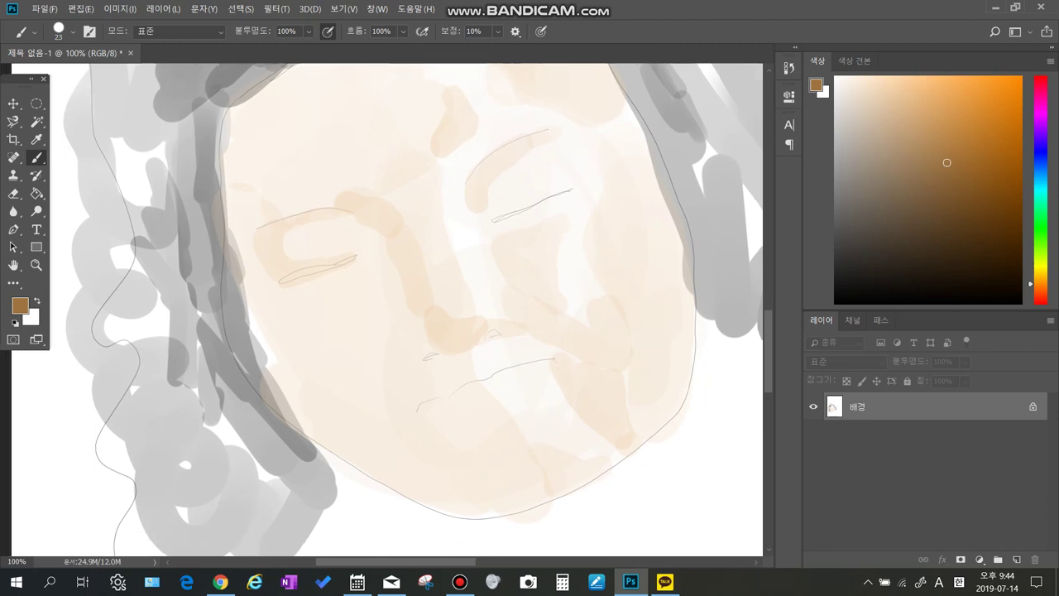
right_click(422, 287)
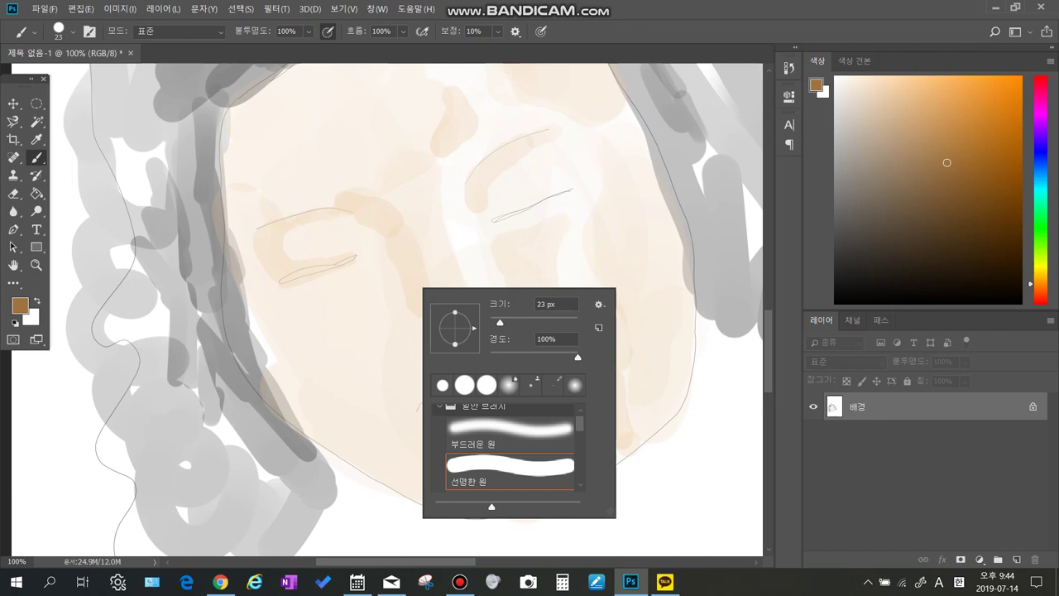
text(9)
key(Return)
key(Return)
mouse_move(408, 298)
mouse_down()
mouse_move(401, 357)
mouse_move(413, 310)
mouse_move(439, 349)
mouse_move(412, 361)
mouse_move(422, 345)
mouse_move(401, 366)
mouse_move(445, 354)
mouse_move(409, 369)
mouse_up()
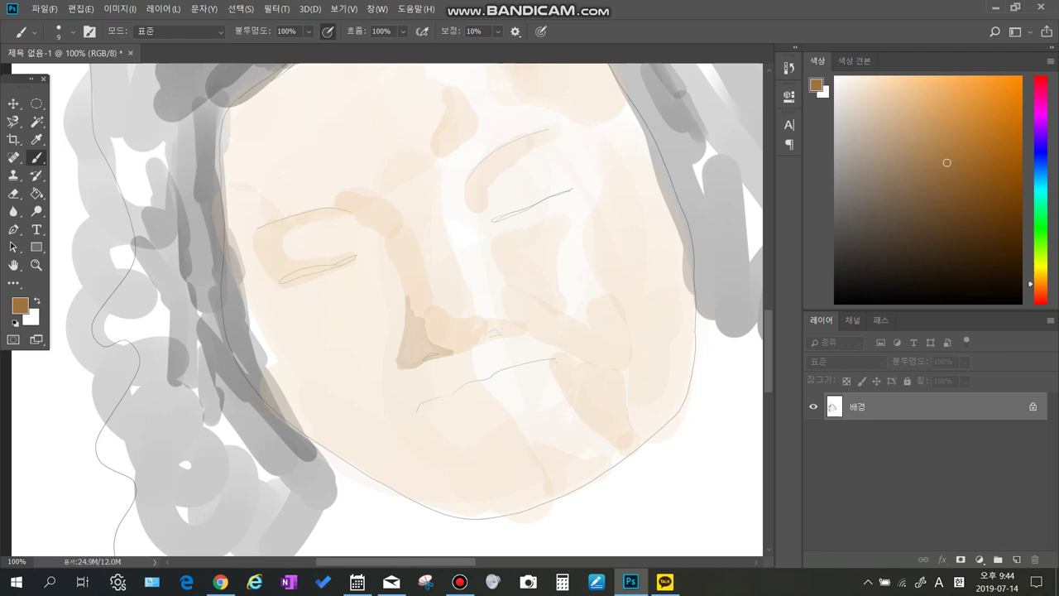
key(ctrl+plus)
drag(447, 364, 393, 336)
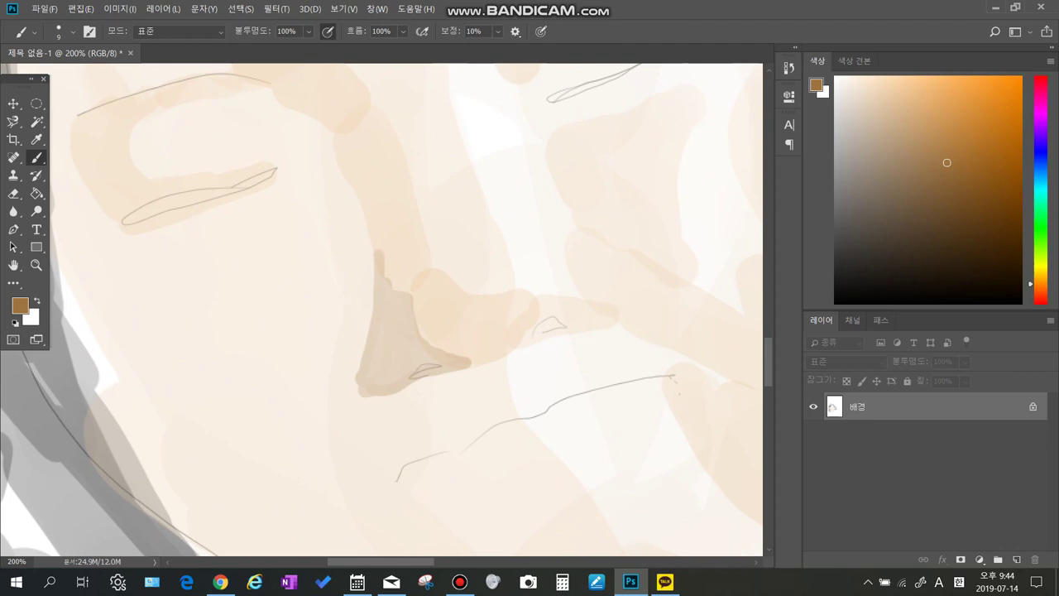
mouse_move(513, 350)
mouse_down()
mouse_move(552, 319)
mouse_move(542, 334)
mouse_move(561, 332)
mouse_move(543, 339)
mouse_move(573, 329)
mouse_up()
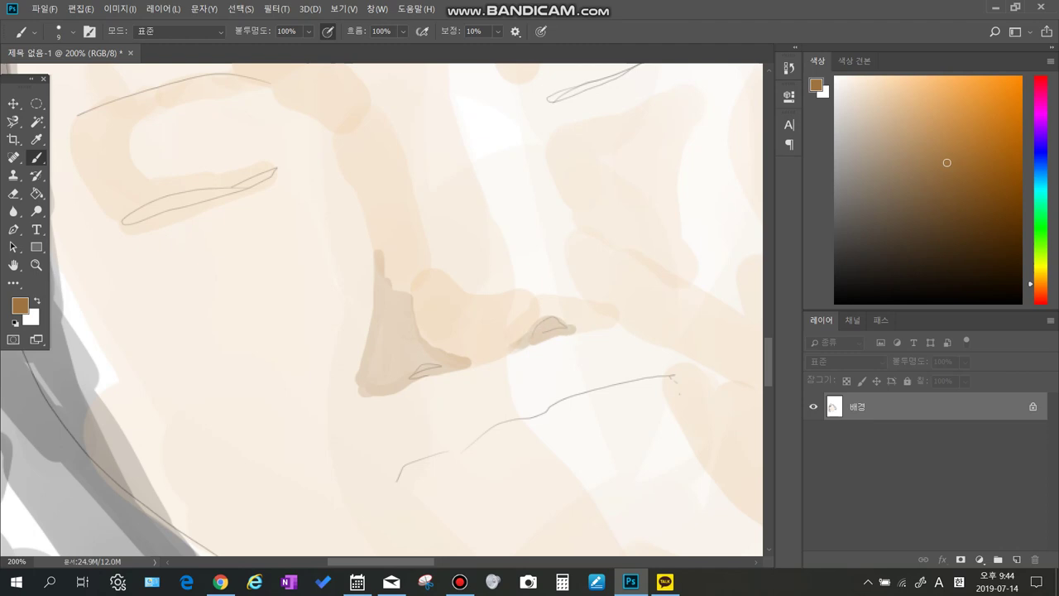
Set the brush size to 77 px and paint brown shading along the left lower cheek, the jawline and below the chin.
key(ctrl+minus)
key(ctrl+minus)
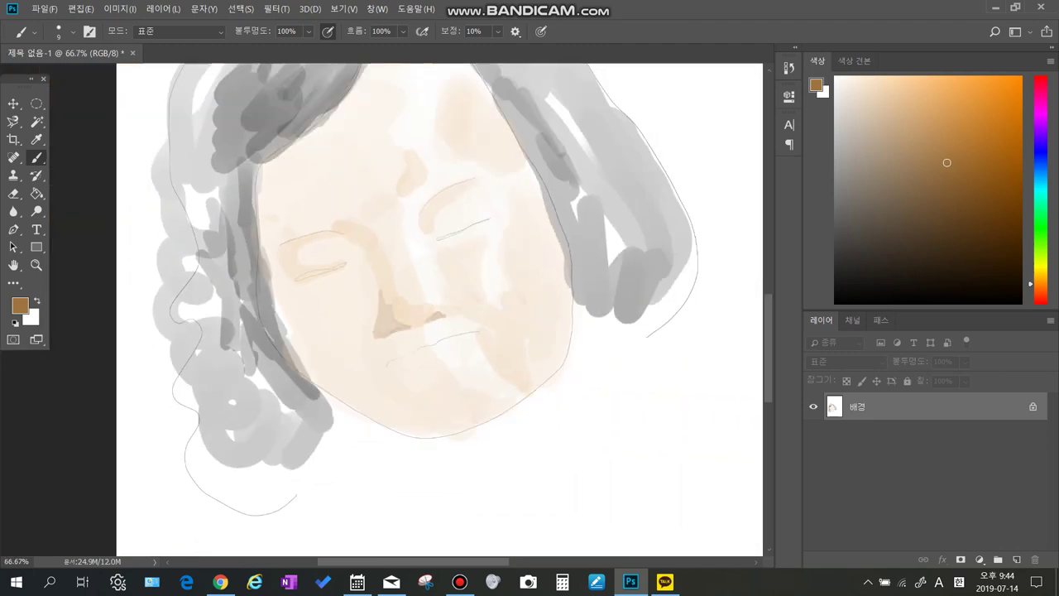
drag(439, 306, 484, 336)
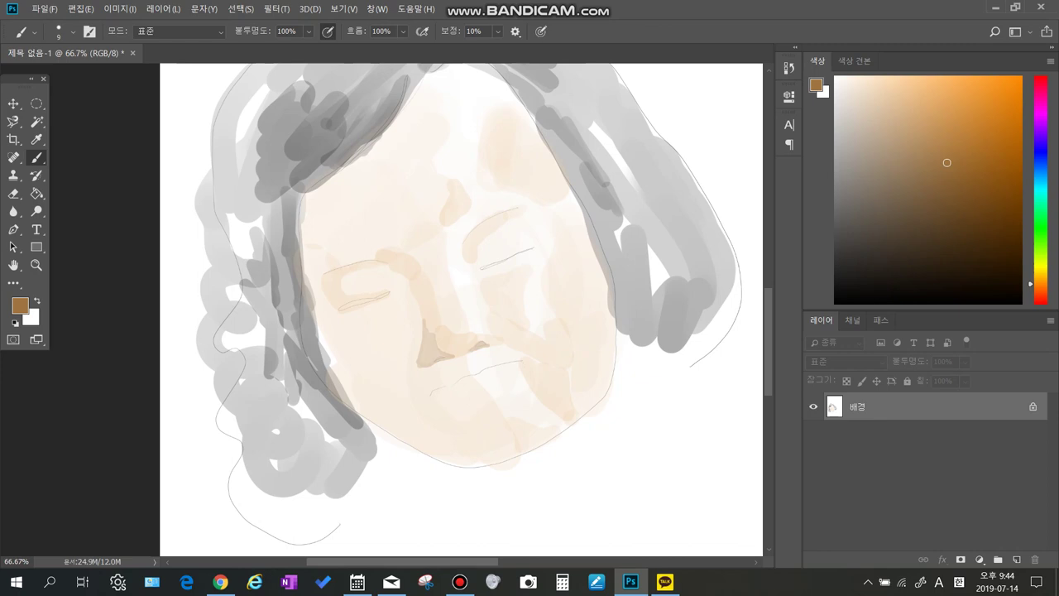
right_click(423, 351)
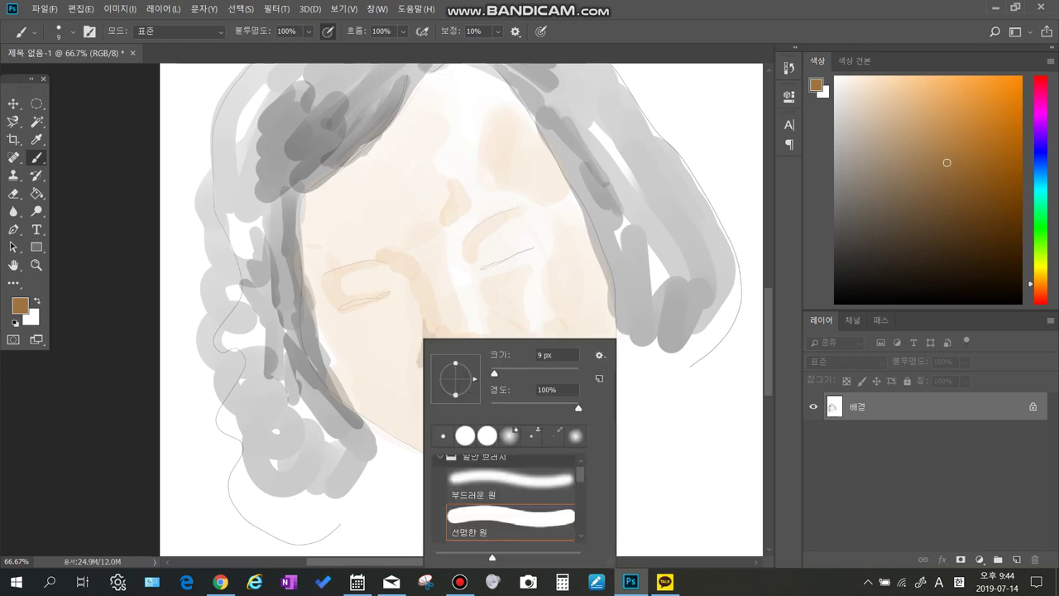
click(524, 373)
key(Return)
mouse_move(391, 386)
mouse_down()
mouse_move(335, 350)
mouse_move(376, 401)
mouse_move(356, 408)
mouse_move(406, 412)
mouse_move(386, 422)
mouse_move(410, 431)
mouse_move(382, 434)
mouse_move(427, 459)
mouse_move(384, 443)
mouse_move(409, 464)
mouse_move(488, 460)
mouse_move(536, 437)
mouse_move(490, 490)
mouse_move(451, 501)
mouse_move(414, 475)
mouse_move(392, 457)
mouse_move(490, 459)
mouse_up()
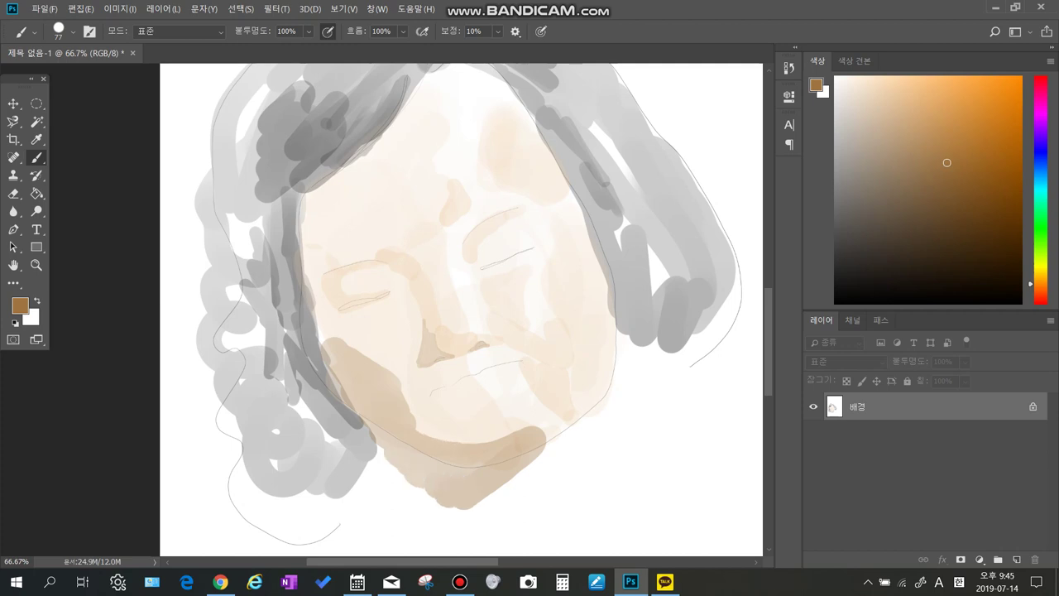
ctrl+click(454, 362)
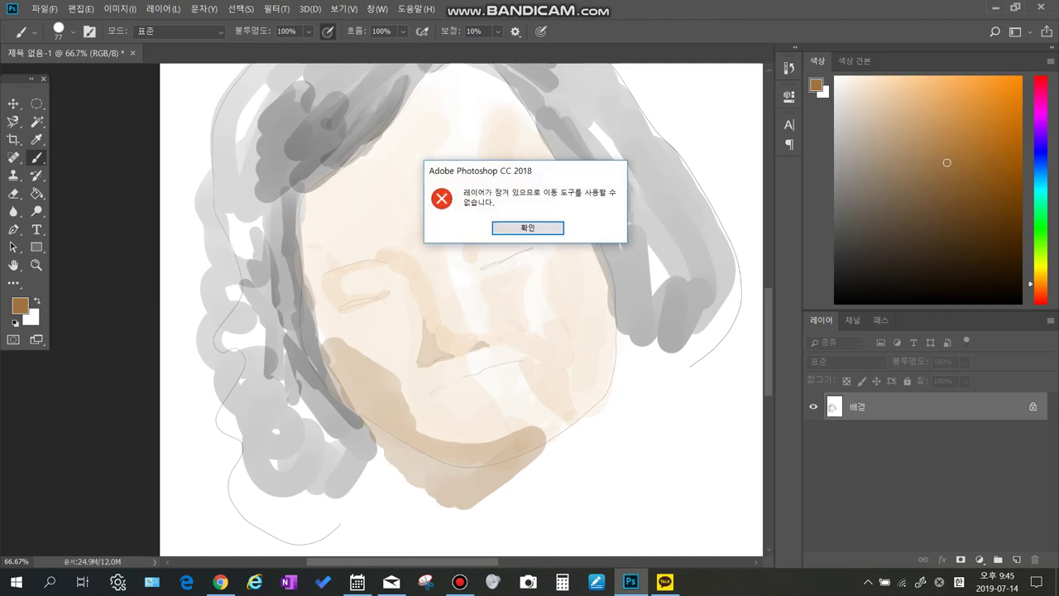
click(548, 226)
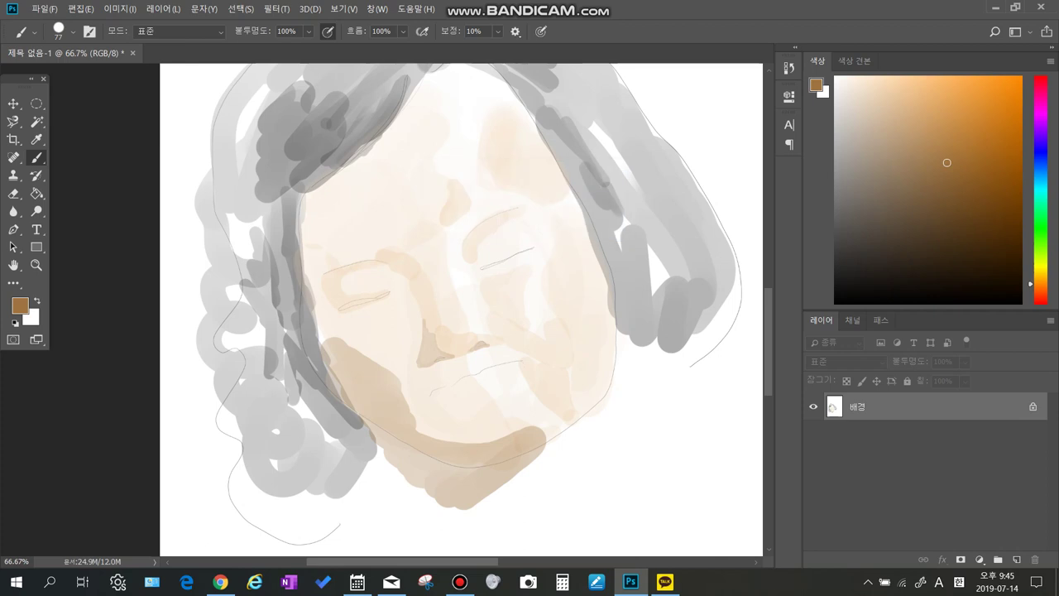
drag(462, 309, 478, 307)
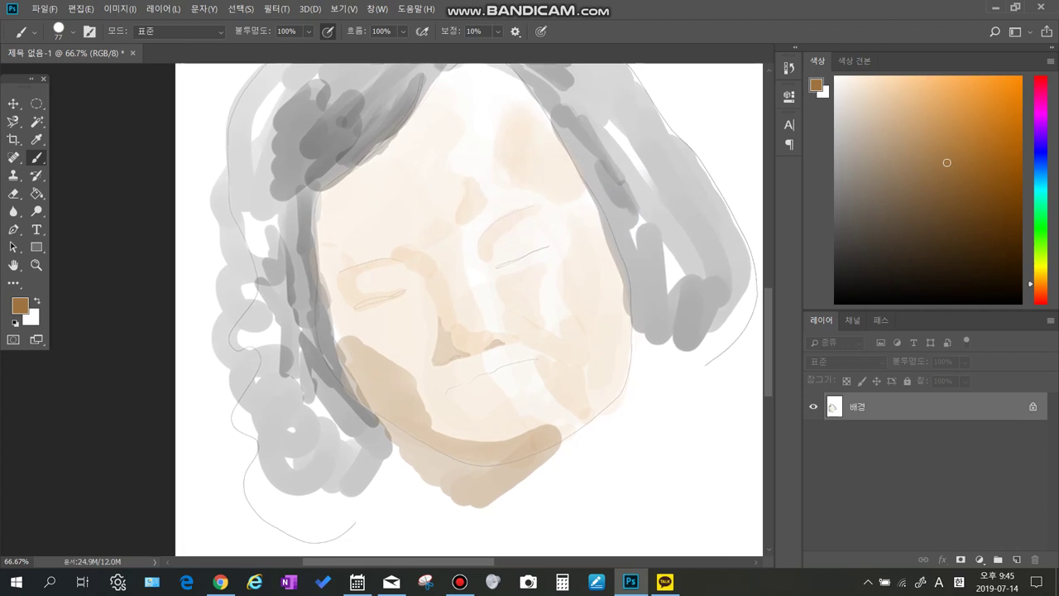
key(ctrl+plus)
key(ctrl+plus)
key(ctrl+minus)
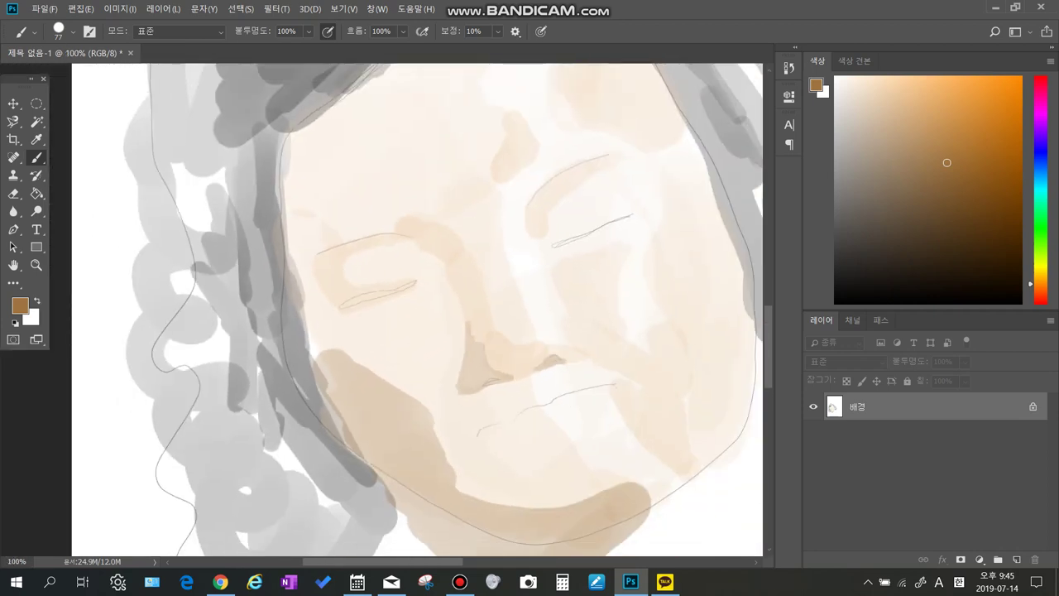
key(ctrl+minus)
drag(461, 331, 453, 296)
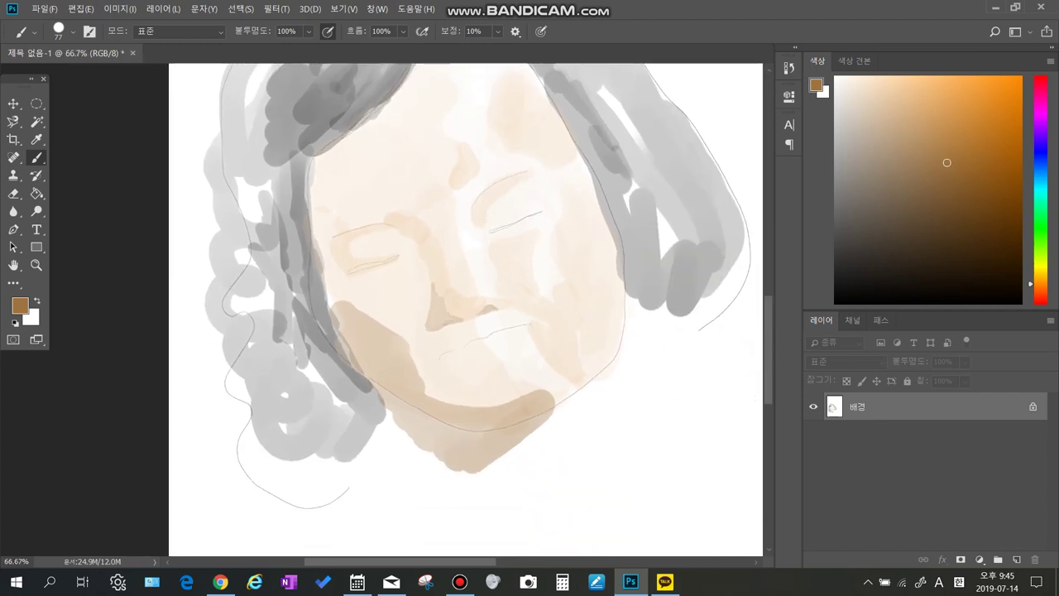
scroll(470, 403, up, 2)
scroll(479, 423, down, 2)
Set the brush size to 12 px and paint a short brown crease on the cheek beside the right nostril.
scroll(464, 290, up, 1)
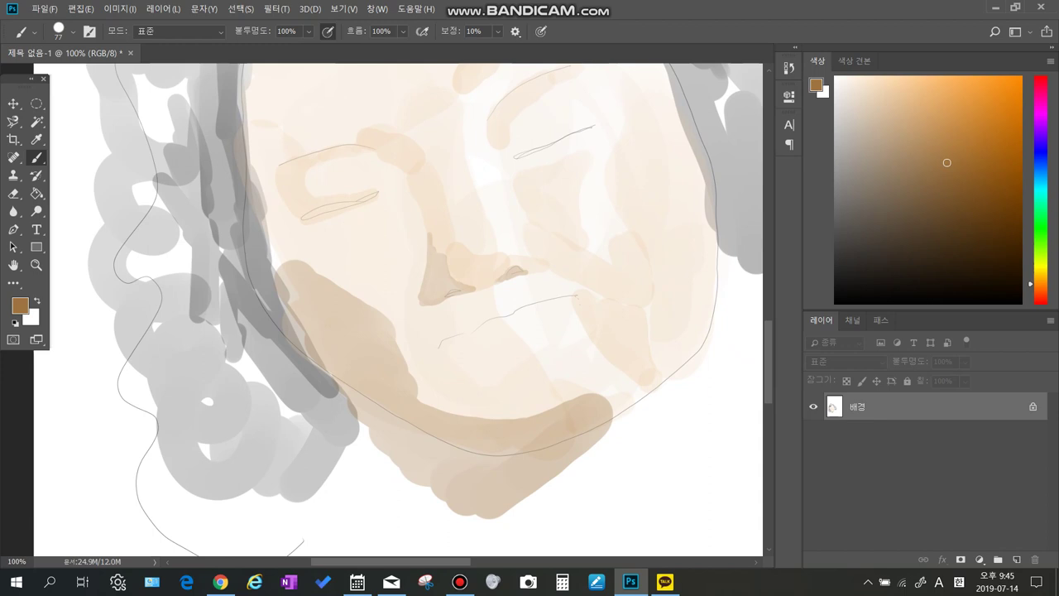
right_click(489, 387)
click(577, 372)
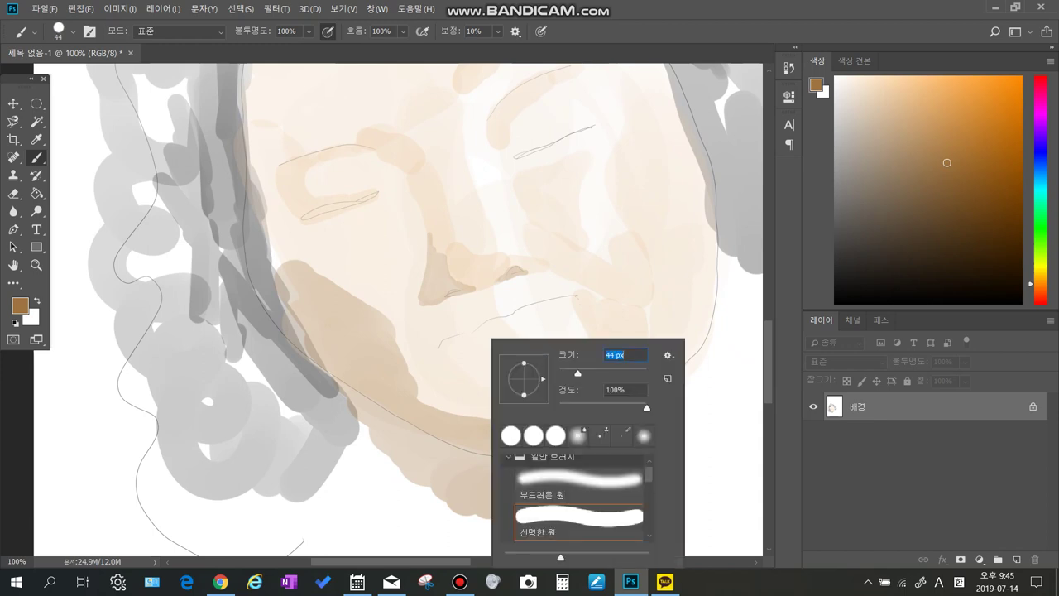
drag(577, 373, 570, 374)
drag(569, 373, 564, 374)
key(Return)
mouse_move(550, 248)
mouse_down()
mouse_move(554, 273)
mouse_move(602, 285)
mouse_up()
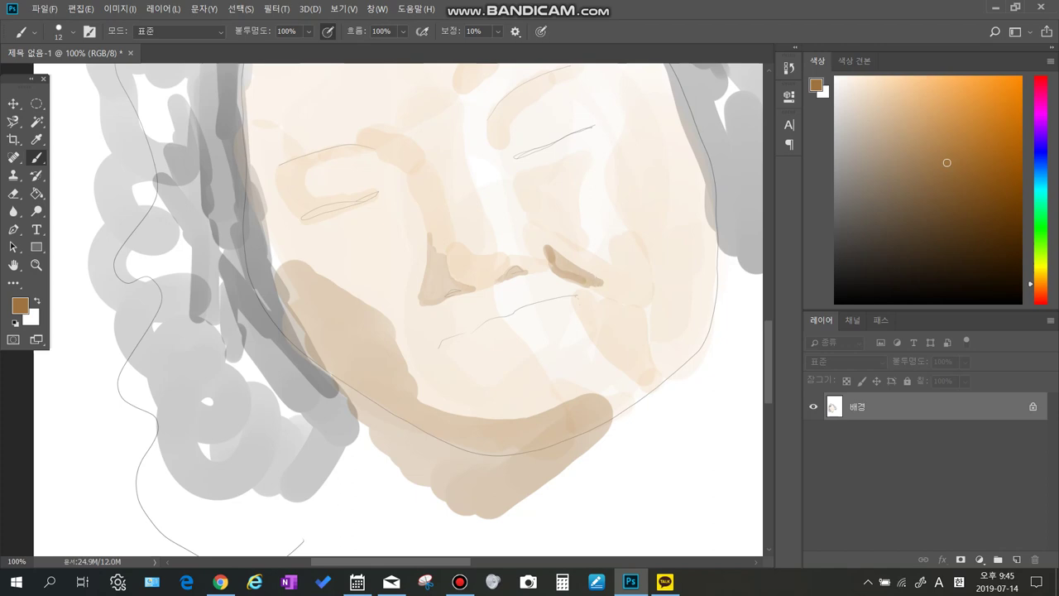
Dab small brown strokes under the right eye and at its inner corner.
drag(496, 331, 485, 369)
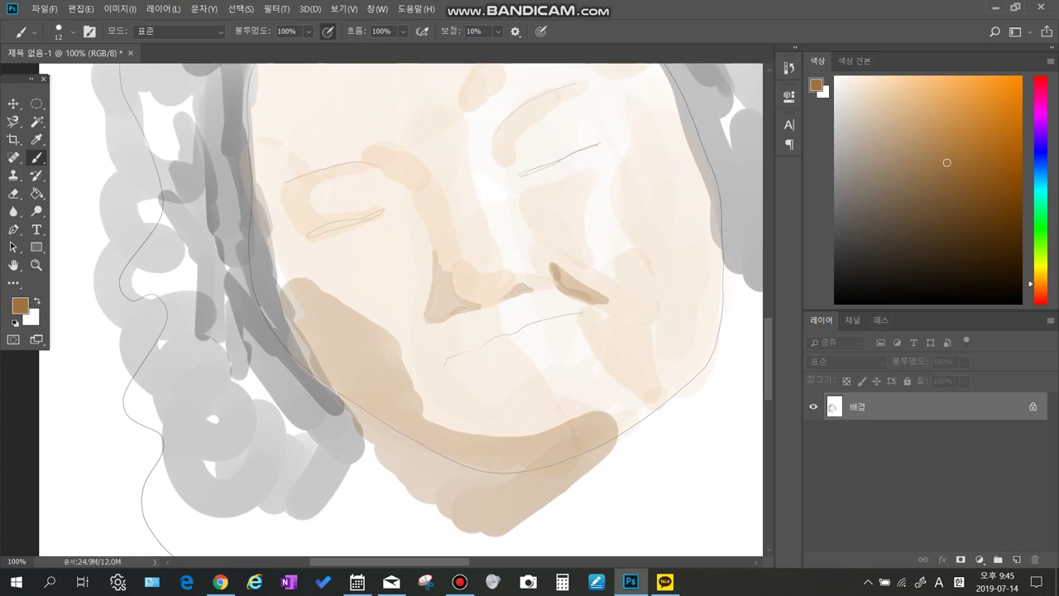
mouse_move(521, 188)
mouse_down()
mouse_move(548, 184)
mouse_move(528, 192)
mouse_up()
drag(496, 331, 488, 368)
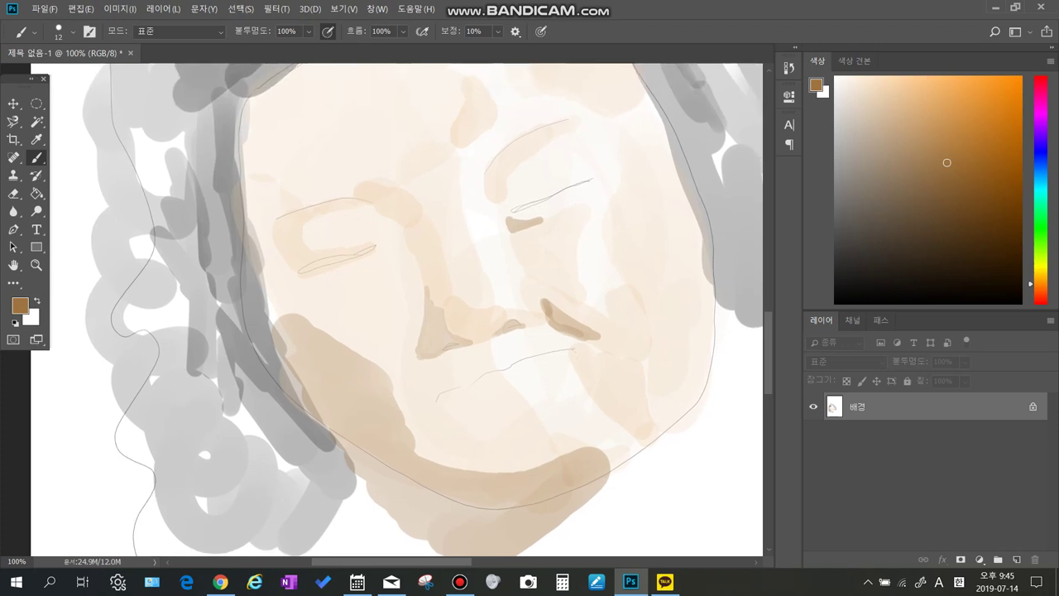
mouse_move(496, 202)
mouse_down()
mouse_move(506, 212)
mouse_move(495, 205)
mouse_up()
Trace the mouth line in brown and paint the shadow from under the lower lip down to the chin.
drag(496, 331, 501, 268)
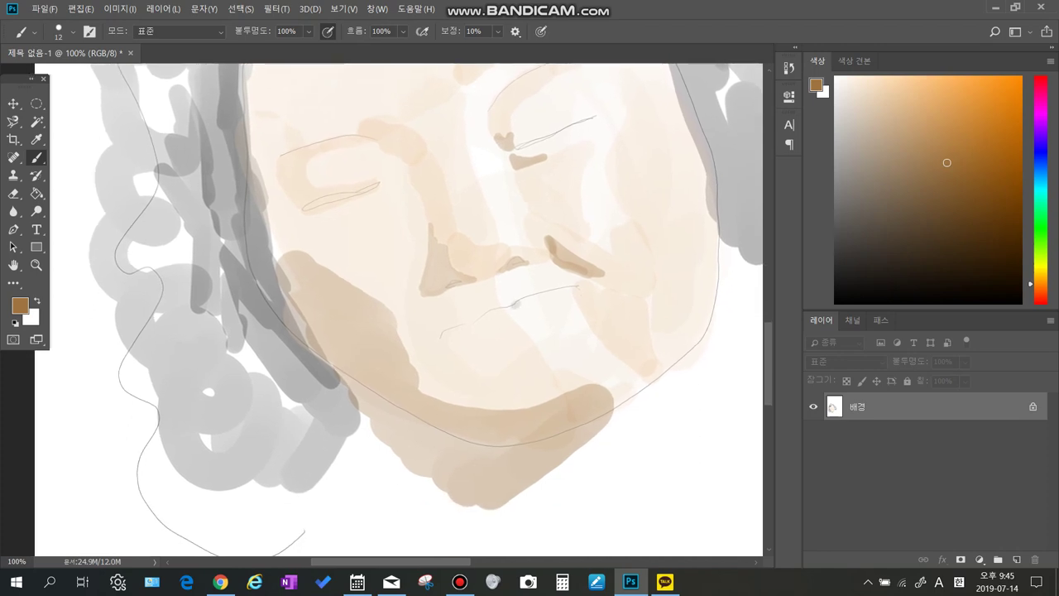
mouse_move(515, 305)
mouse_down()
mouse_move(568, 286)
mouse_move(443, 341)
mouse_move(456, 328)
mouse_move(447, 319)
mouse_up()
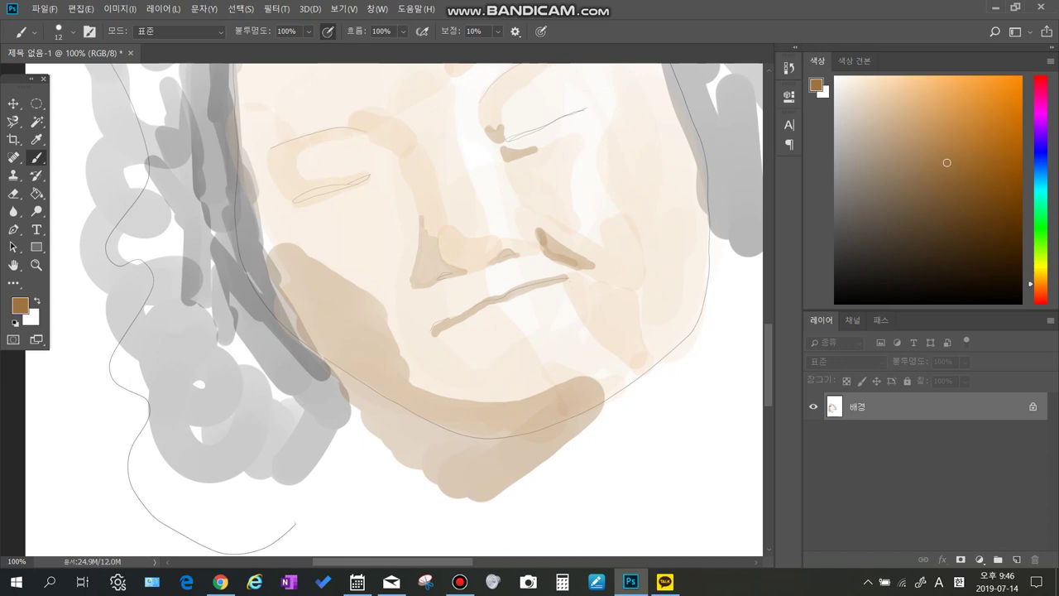
mouse_move(498, 330)
mouse_down()
mouse_move(534, 318)
mouse_move(495, 343)
mouse_move(497, 382)
mouse_move(525, 399)
mouse_move(490, 364)
mouse_move(494, 329)
mouse_move(485, 361)
mouse_up()
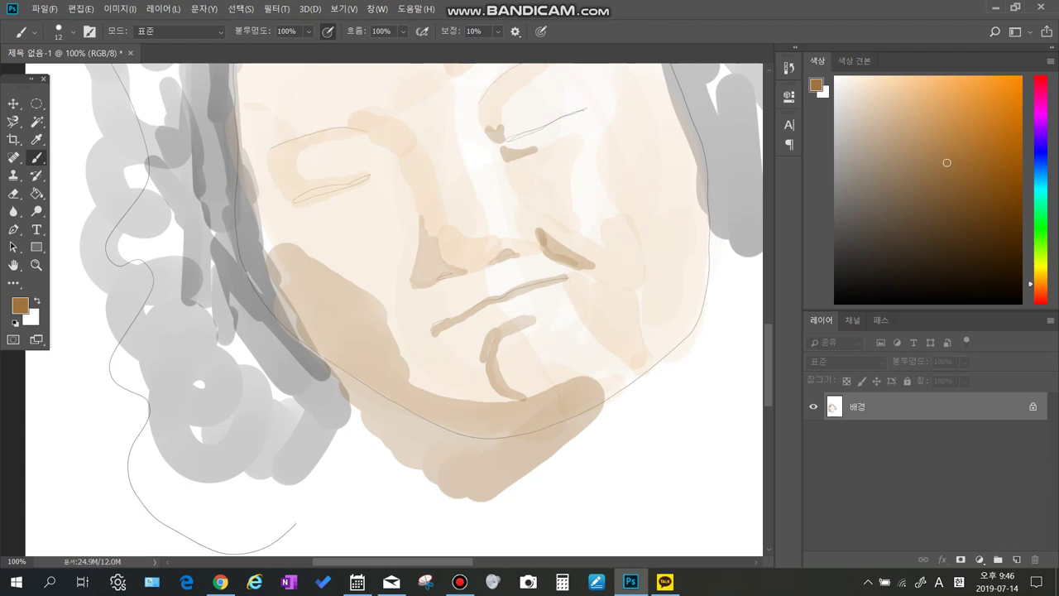
mouse_move(482, 334)
mouse_down()
mouse_move(449, 369)
mouse_move(468, 356)
mouse_move(500, 392)
mouse_move(464, 399)
mouse_move(428, 383)
mouse_move(450, 375)
mouse_move(483, 394)
mouse_move(461, 394)
mouse_up()
Set the brush size to 40 px and paint brown shading around the left mouth corner and above the upper lip.
right_click(455, 389)
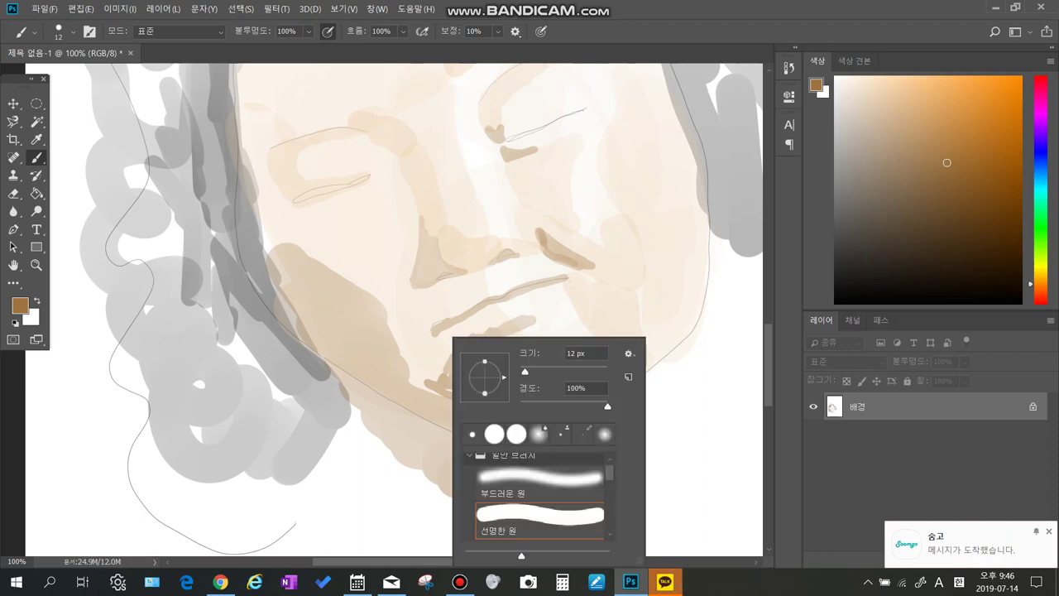
mouse_move(430, 352)
mouse_down()
mouse_move(429, 362)
mouse_move(454, 334)
mouse_move(487, 321)
mouse_move(442, 360)
mouse_move(420, 357)
mouse_move(414, 294)
mouse_up()
mouse_move(401, 329)
mouse_down()
mouse_move(426, 291)
mouse_move(486, 278)
mouse_move(419, 337)
mouse_move(407, 372)
mouse_move(382, 322)
mouse_up()
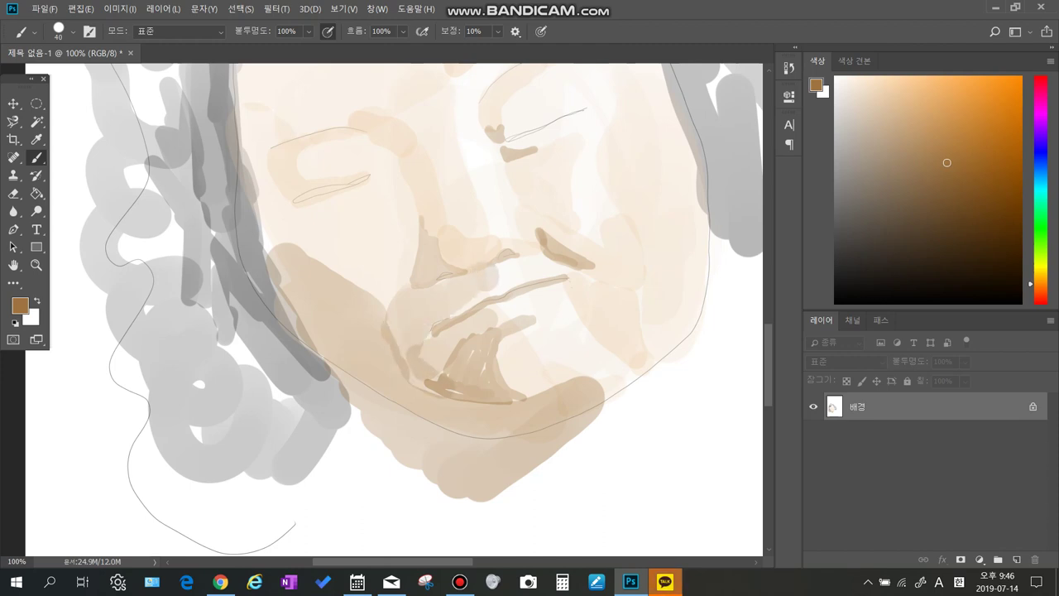
Paint brown shading around the left eye's outer corner and down the face edge to the cheek shadow.
key(ctrl+minus)
key(ctrl+minus)
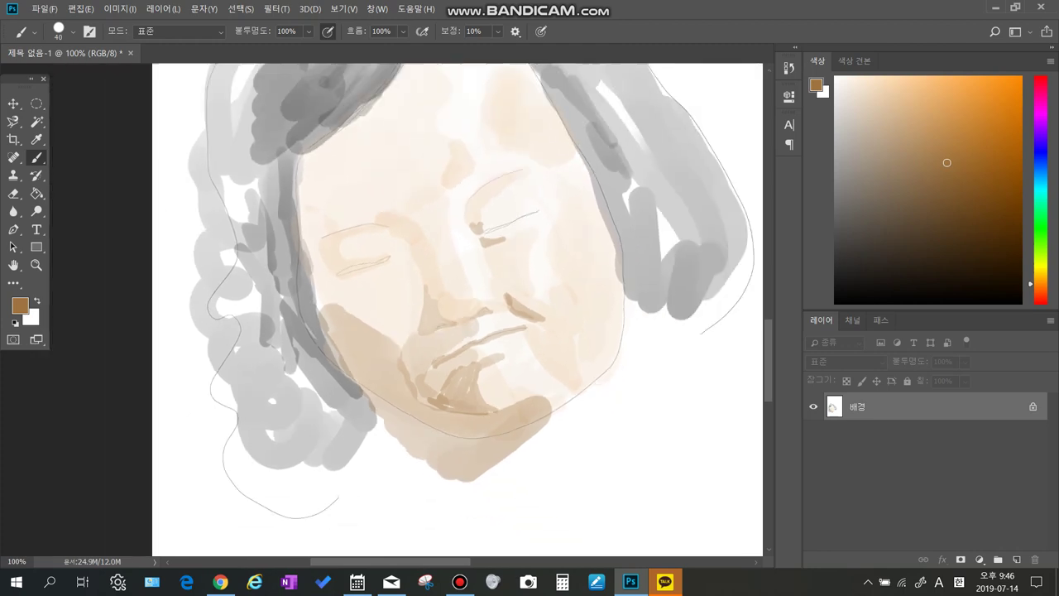
drag(463, 306, 487, 342)
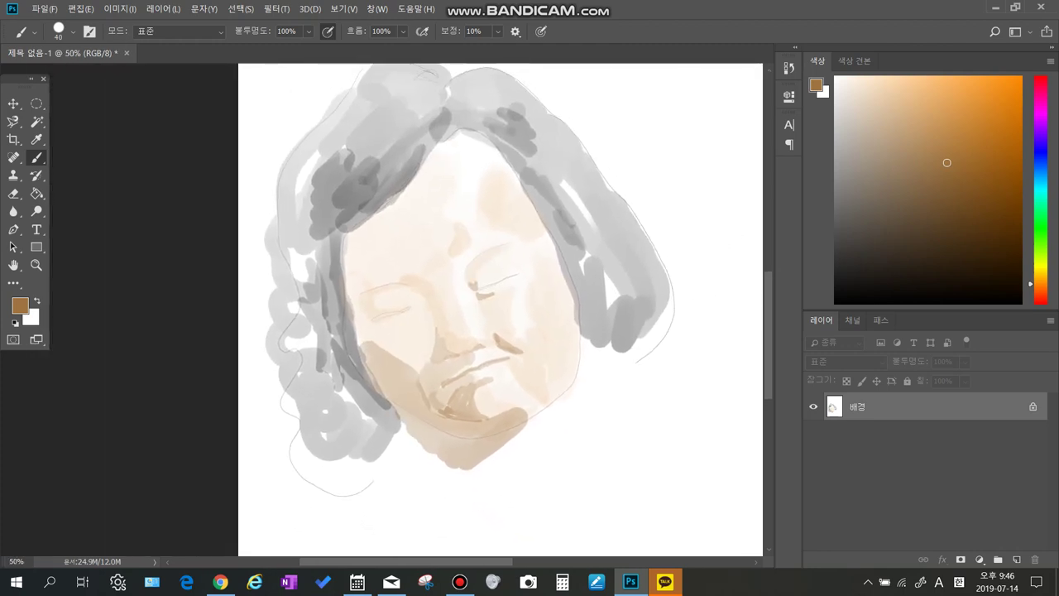
scroll(392, 353, up, 1)
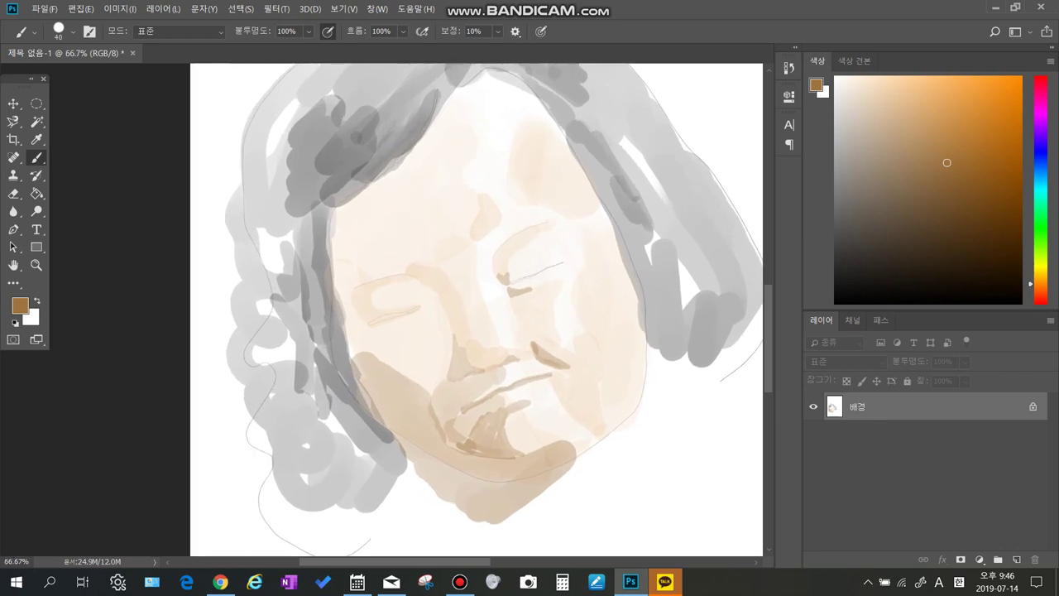
scroll(381, 311, up, 1)
drag(414, 331, 447, 293)
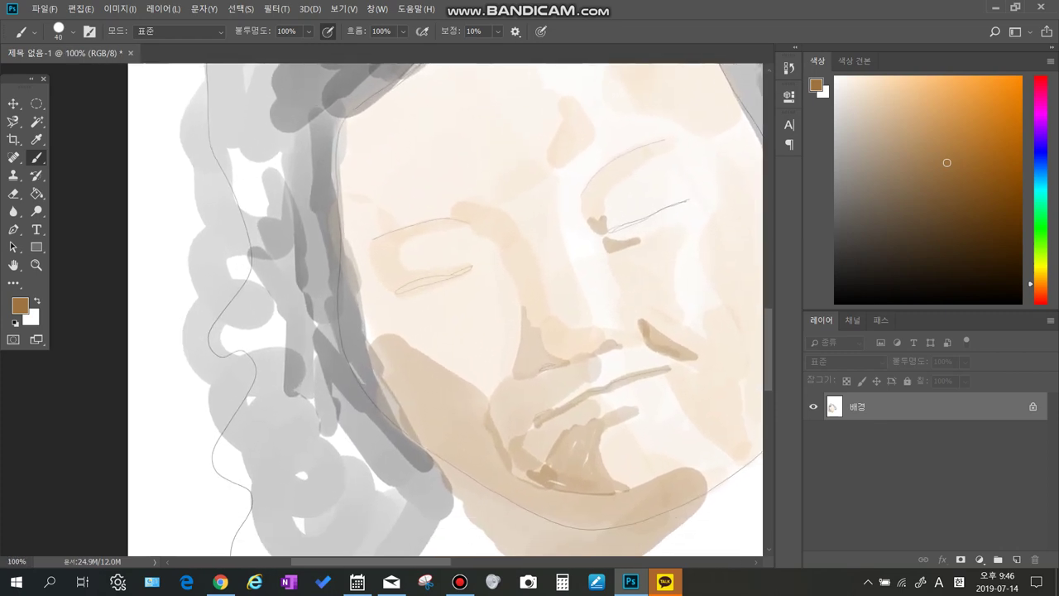
scroll(377, 306, up, 1)
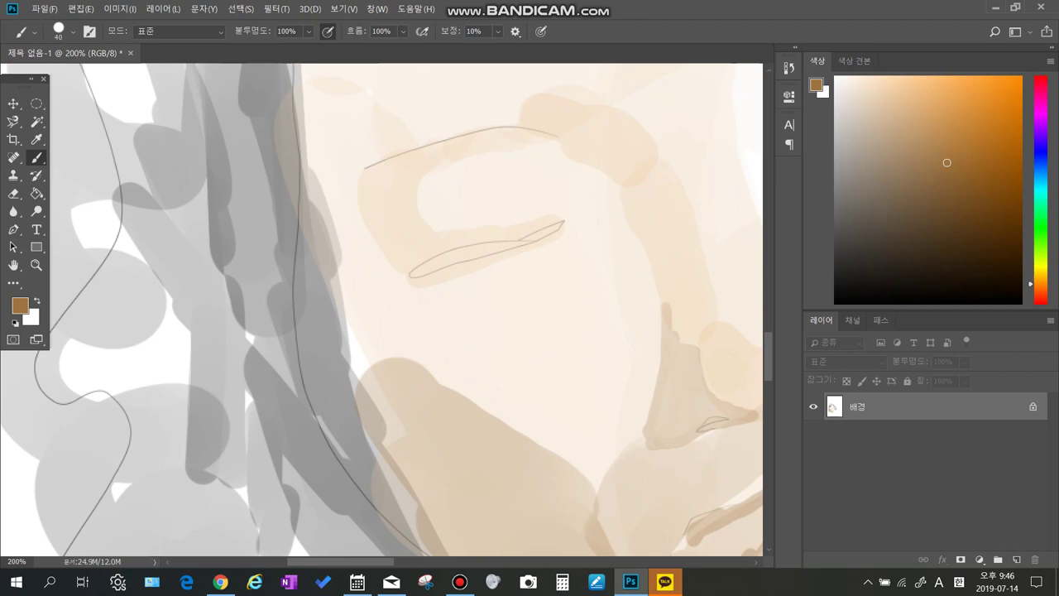
drag(420, 304, 399, 318)
click(524, 229)
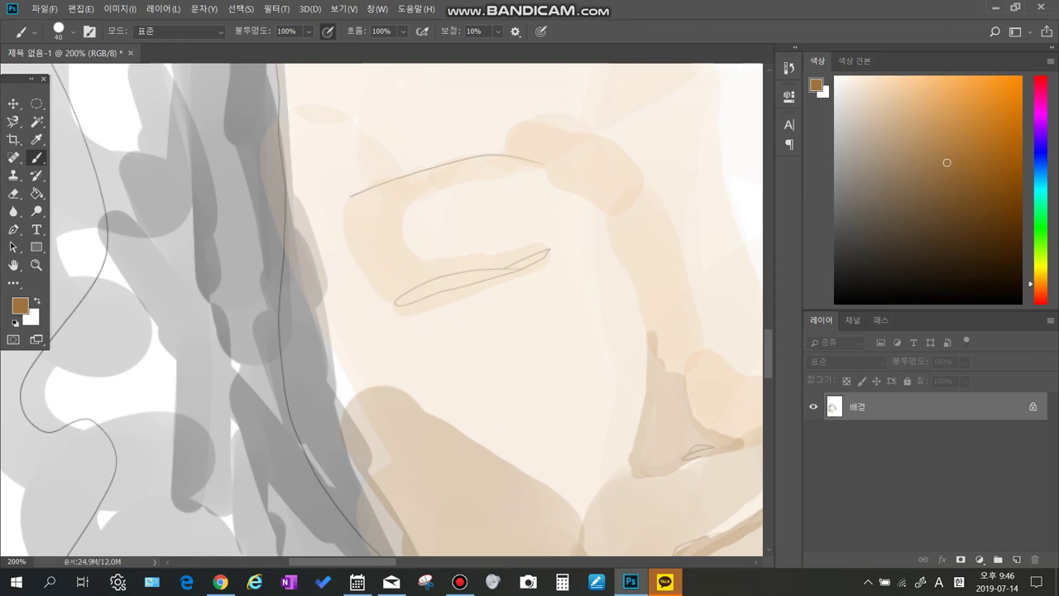
mouse_move(349, 208)
mouse_down()
mouse_move(337, 266)
mouse_move(391, 313)
mouse_up()
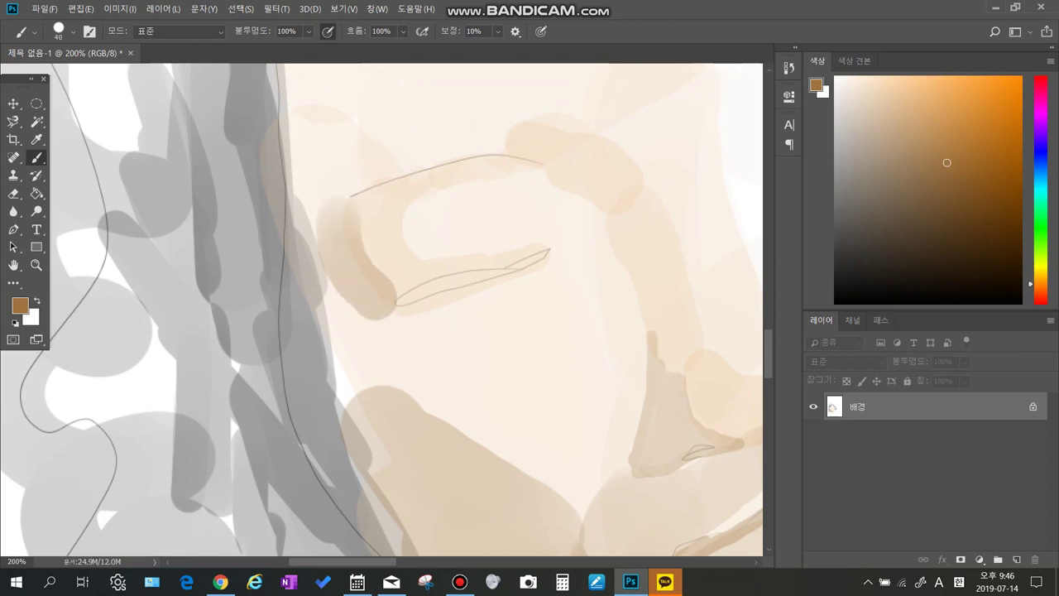
mouse_move(348, 212)
mouse_down()
mouse_move(315, 290)
mouse_move(339, 343)
mouse_move(381, 293)
mouse_up()
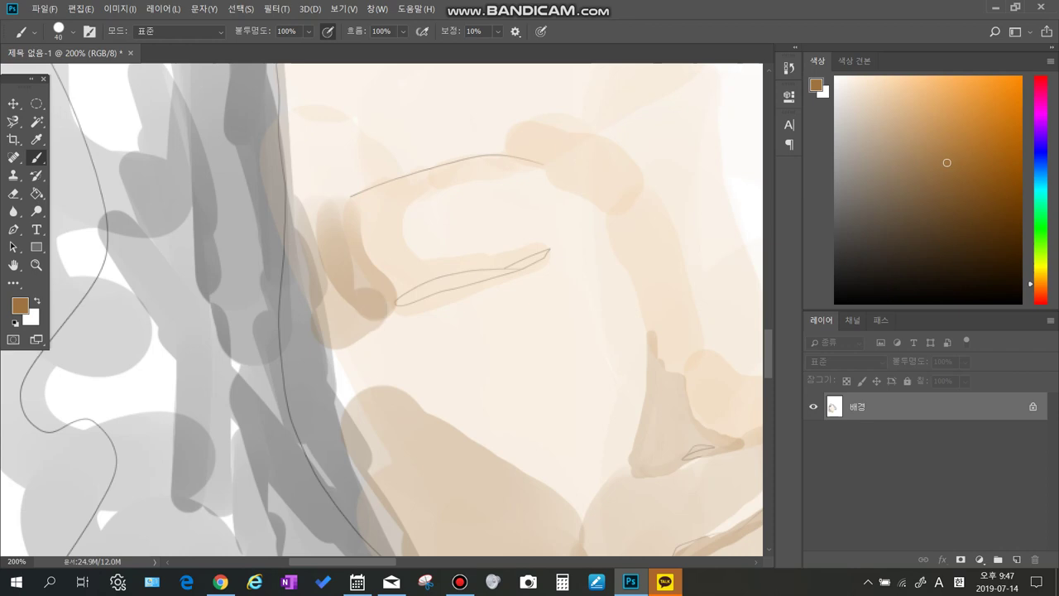
mouse_move(351, 371)
mouse_down()
mouse_move(350, 386)
mouse_move(371, 381)
mouse_move(359, 390)
mouse_up()
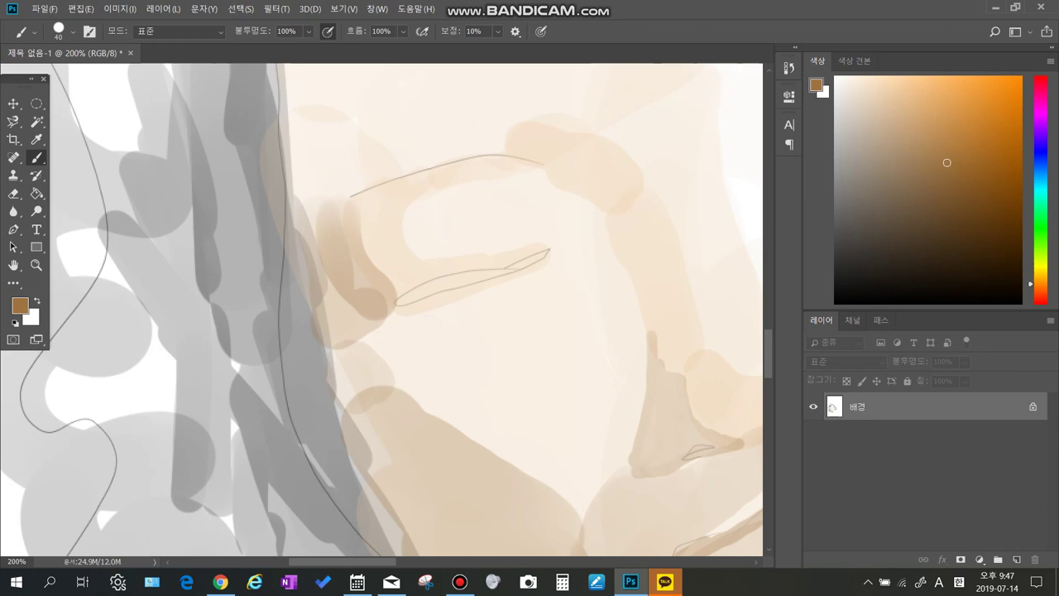
Paint brown shading on the left temple between the hairline and the brow, and darken the left eye's outer corner.
mouse_move(464, 273)
mouse_down()
mouse_move(436, 346)
mouse_move(450, 408)
mouse_up()
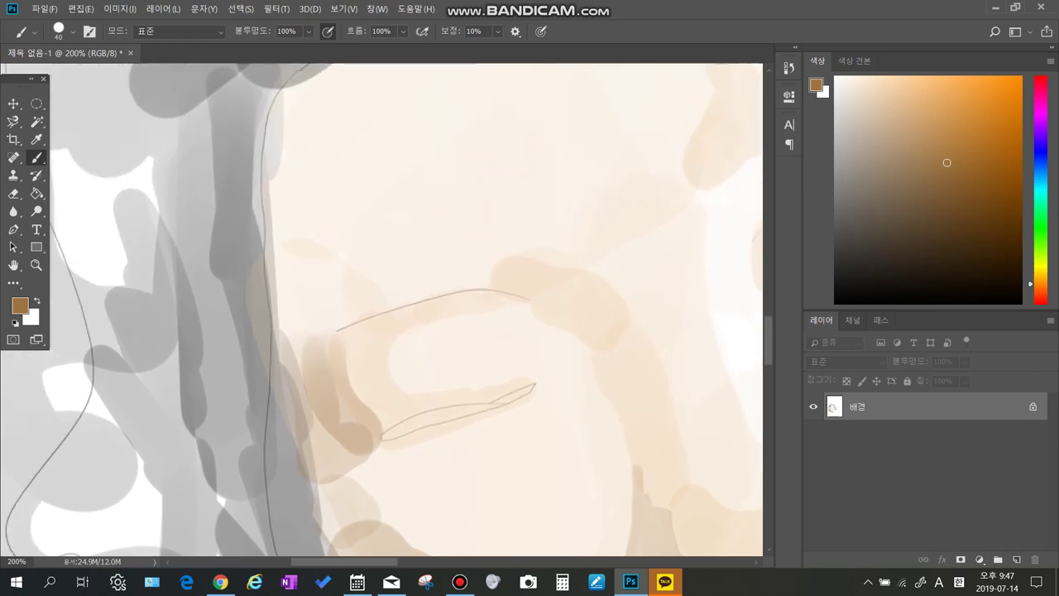
key(ctrl+minus)
mouse_move(388, 278)
mouse_down()
mouse_move(359, 177)
mouse_move(329, 246)
mouse_move(333, 312)
mouse_move(374, 284)
mouse_move(351, 210)
mouse_up()
drag(385, 276, 369, 289)
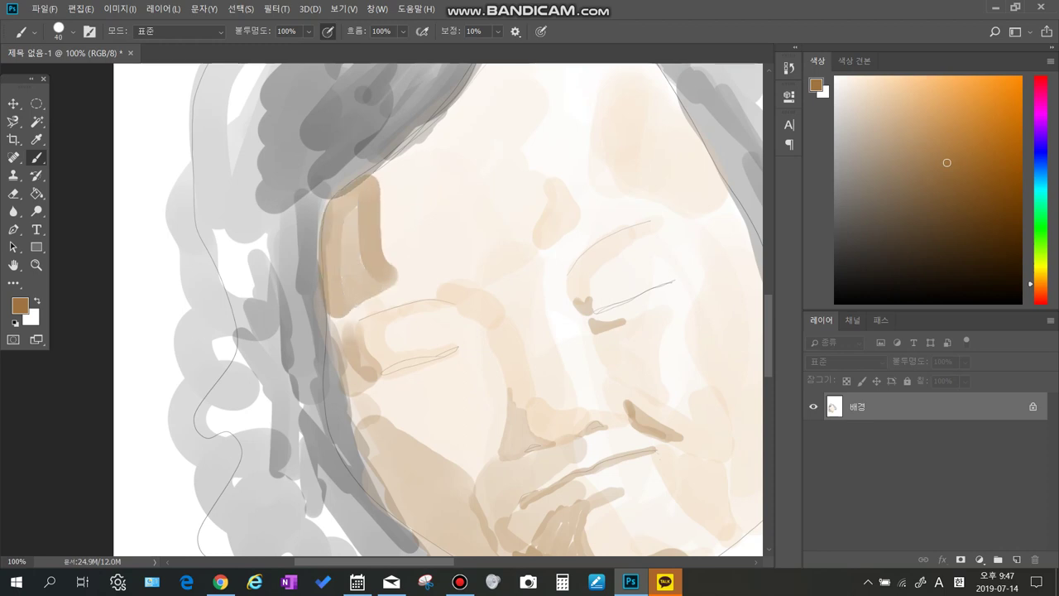
mouse_move(351, 357)
mouse_down()
mouse_move(363, 386)
mouse_move(345, 317)
mouse_up()
Darken the left cheek shadow with a brown stroke running down toward the mouth corner.
key(ctrl+minus)
key(ctrl+minus)
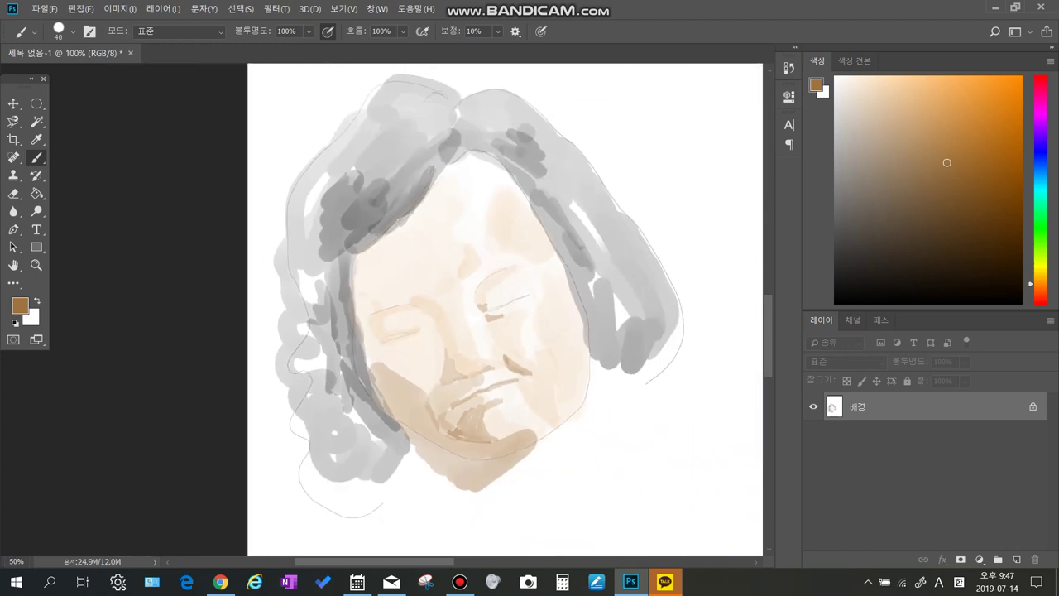
mouse_move(375, 364)
mouse_down()
mouse_move(398, 412)
mouse_move(396, 387)
mouse_move(446, 430)
mouse_move(433, 432)
mouse_up()
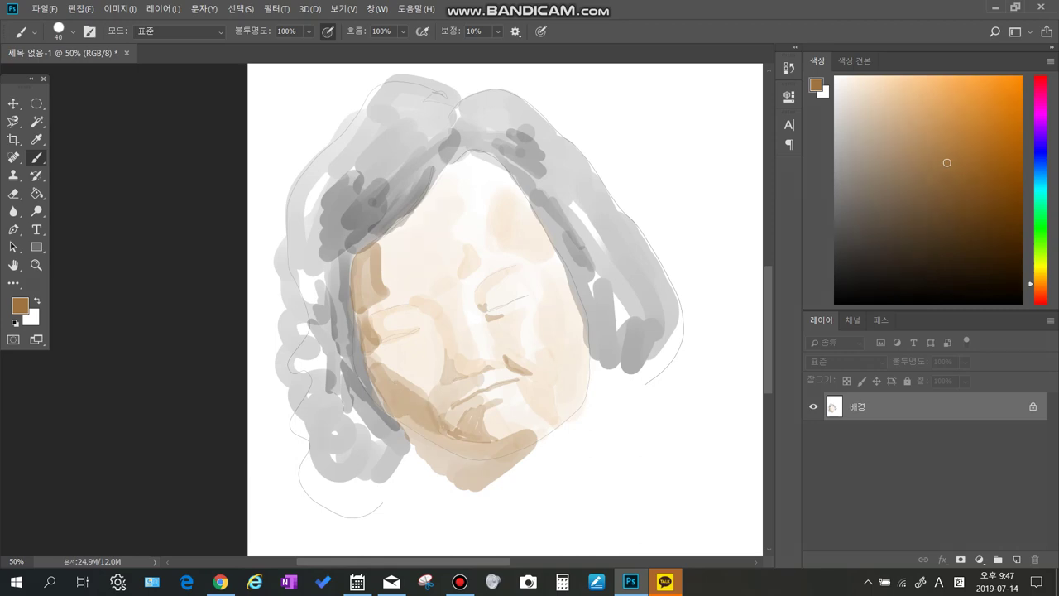